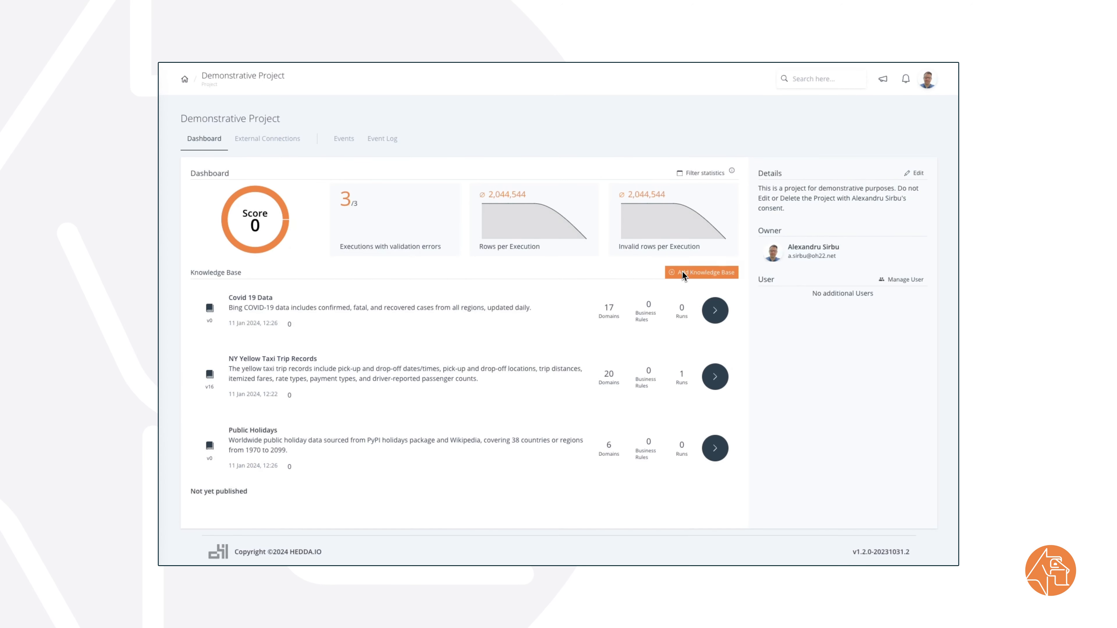
Import a knowledge base from the local file KnowledgeBase-NY Yellow Taxi Trip Records-2024-01-15.heddaexport, continuing to its import settings
left_click(684, 274)
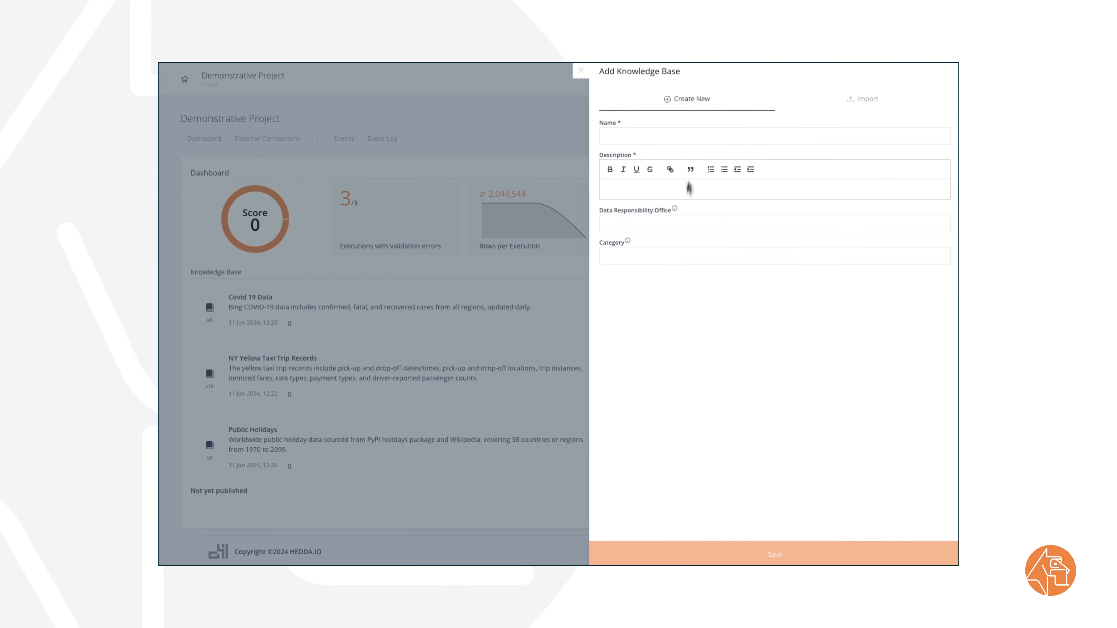
left_click(861, 106)
left_click(880, 199)
left_click_drag(695, 346, 724, 304)
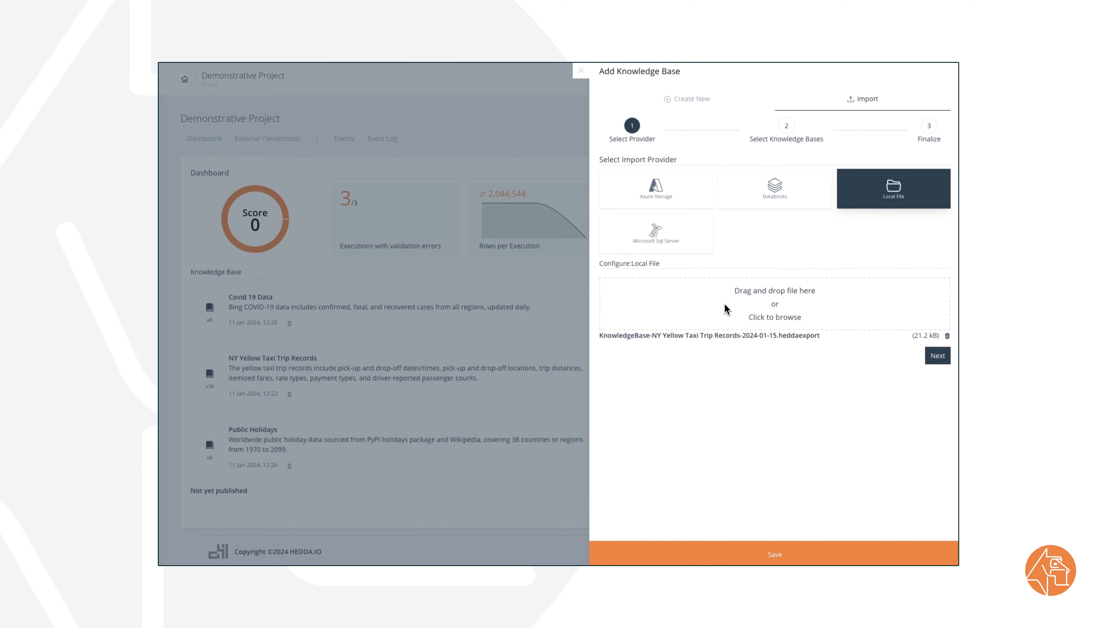
left_click(938, 356)
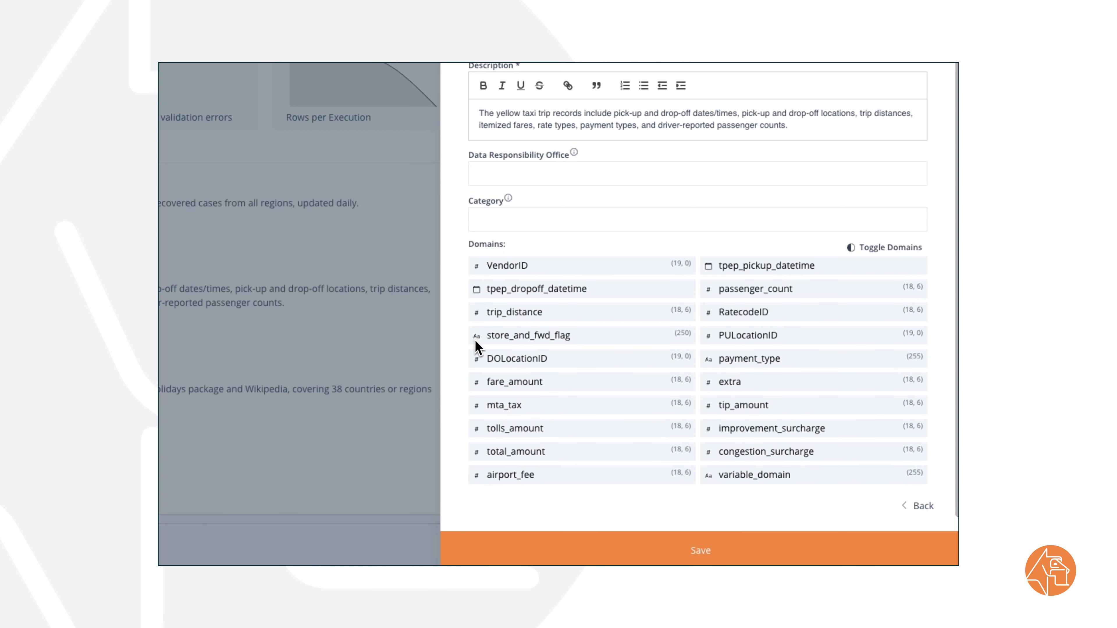
Try out including and excluding domains, and save the imported NY Yellow Taxi Trip Records - Demo knowledge base with all domains included
left_click(866, 249)
left_click(866, 249)
left_click(755, 274)
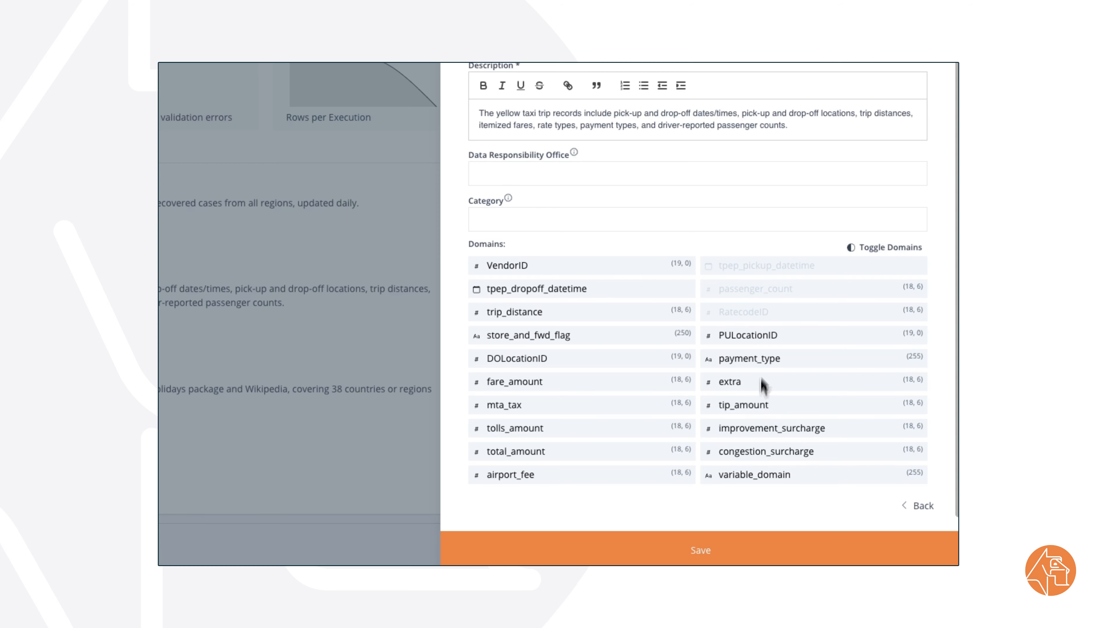
left_click(680, 555)
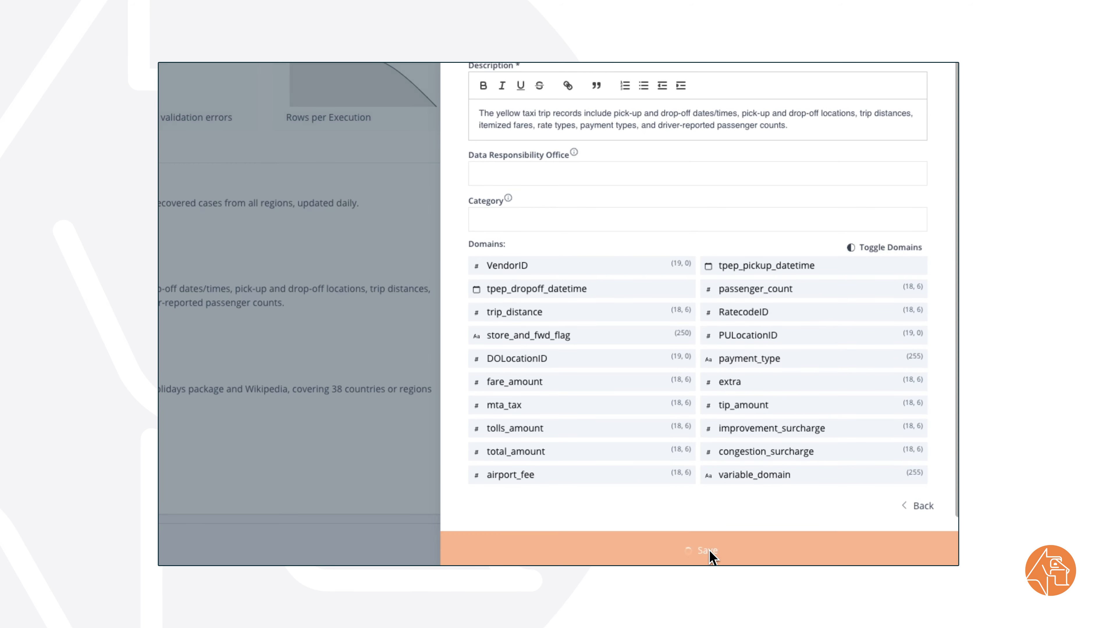
Examine the domain list of the imported NY Yellow Taxi Trip Records - Demo knowledge base
left_click(294, 148)
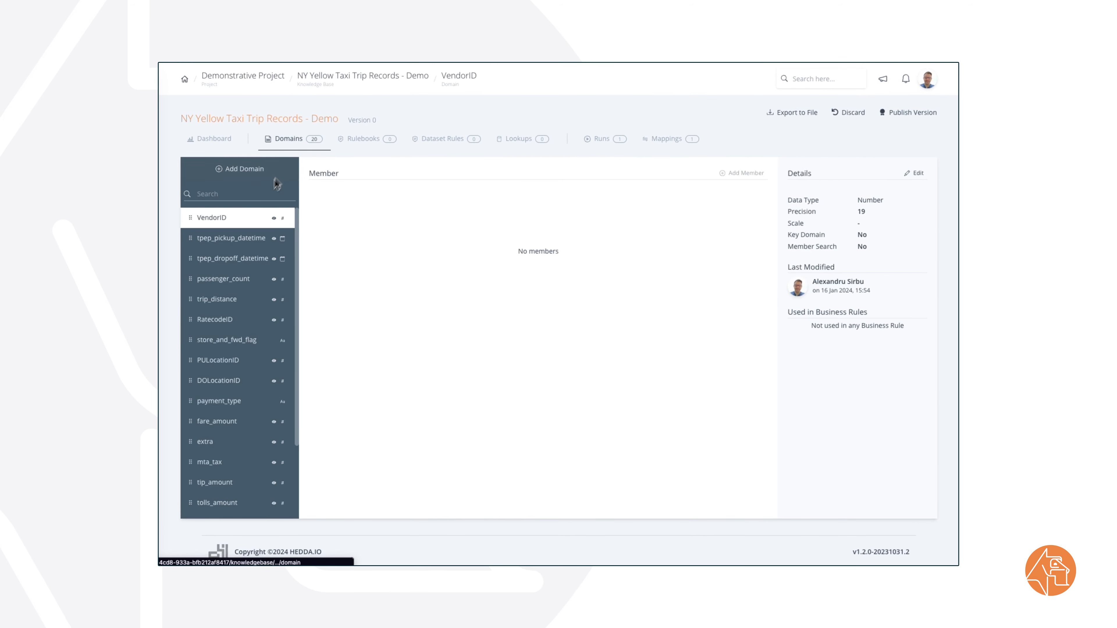
scroll(231, 457, "down", 2)
scroll(232, 458, "up", 3)
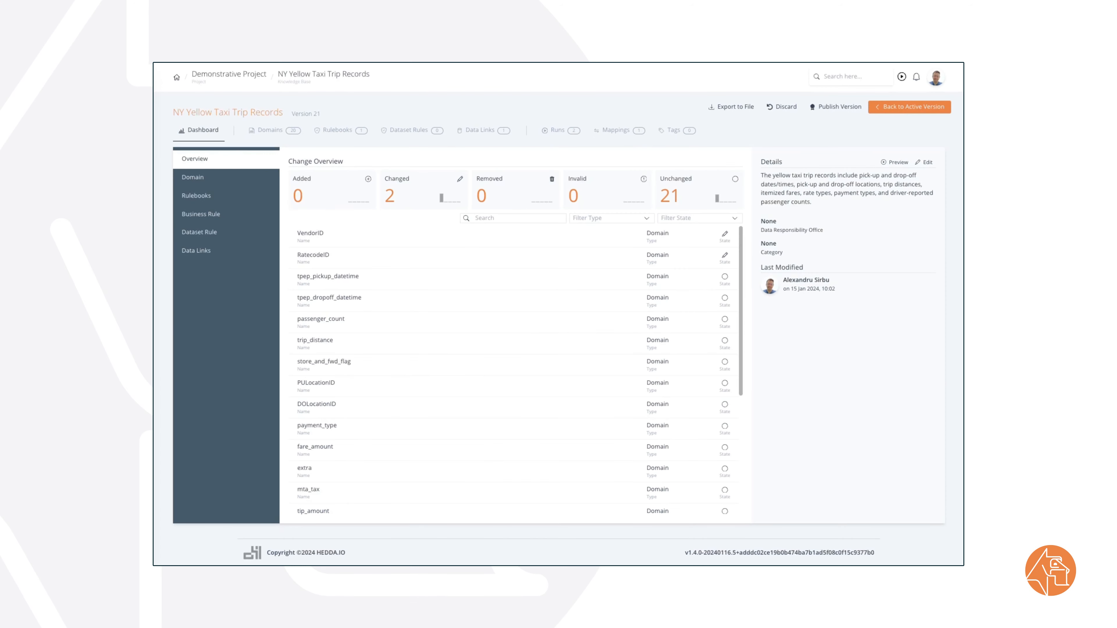
View the VendorID and RatecodeID domains of the NY Yellow Taxi Trip Records knowledge base
left_click(275, 130)
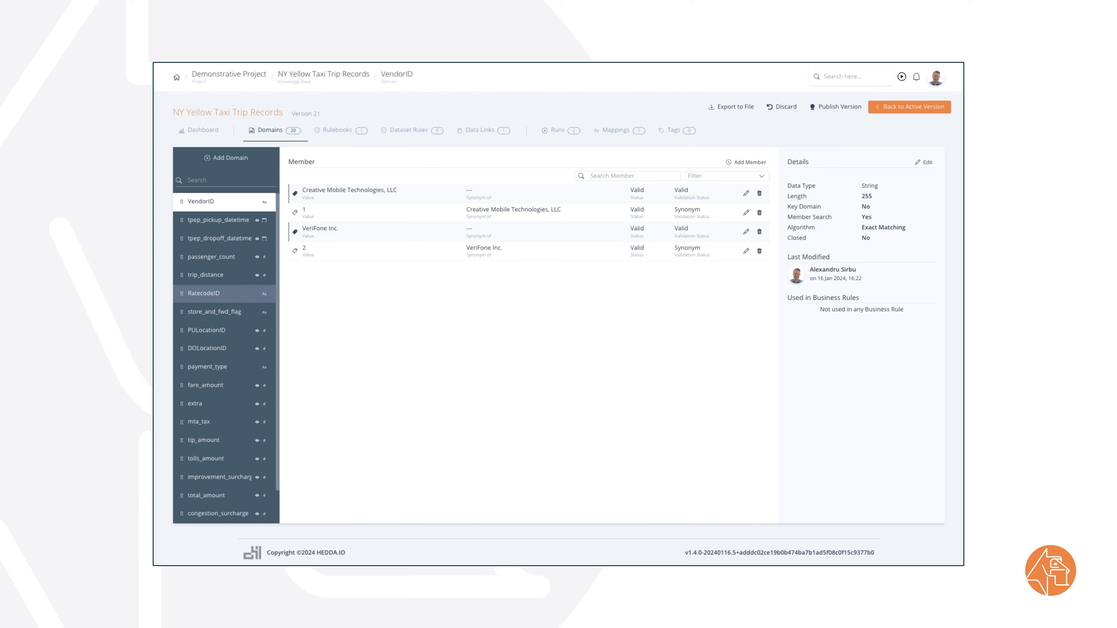
left_click(207, 292)
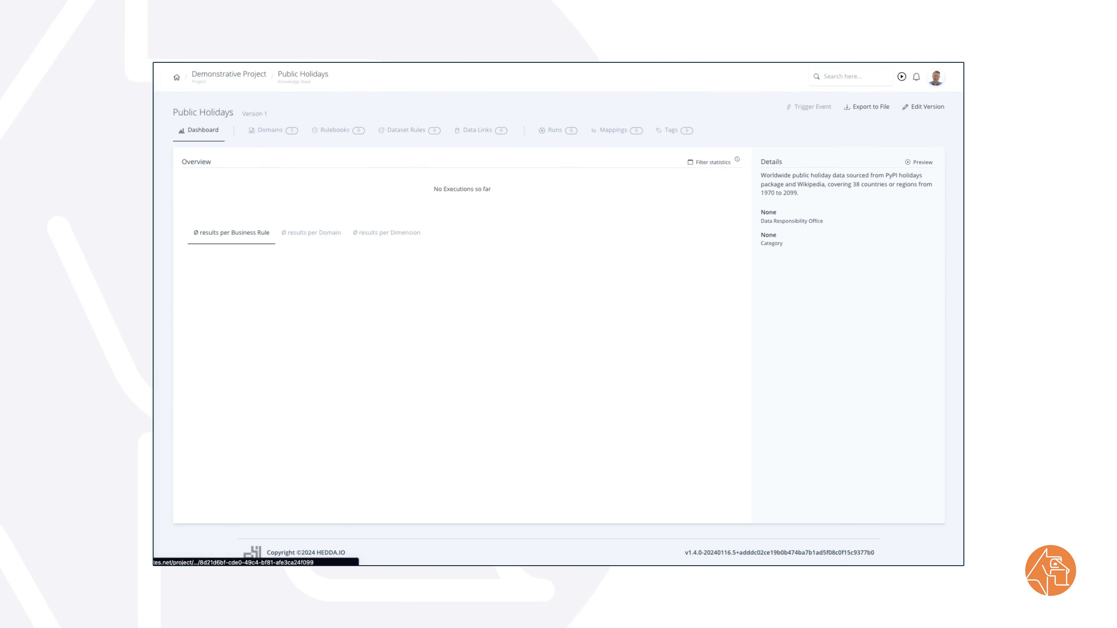
Search the countryOrRegion members of Public Holidays for "United" and filter them by Main With Synonyms
left_click(270, 130)
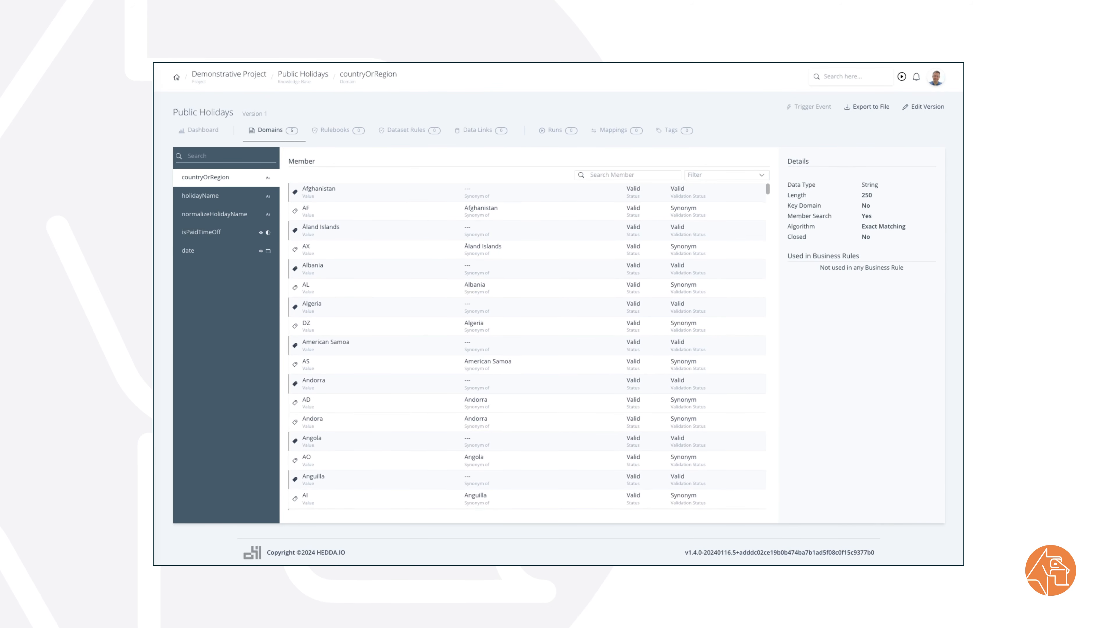
scroll(528, 270, "down", 1)
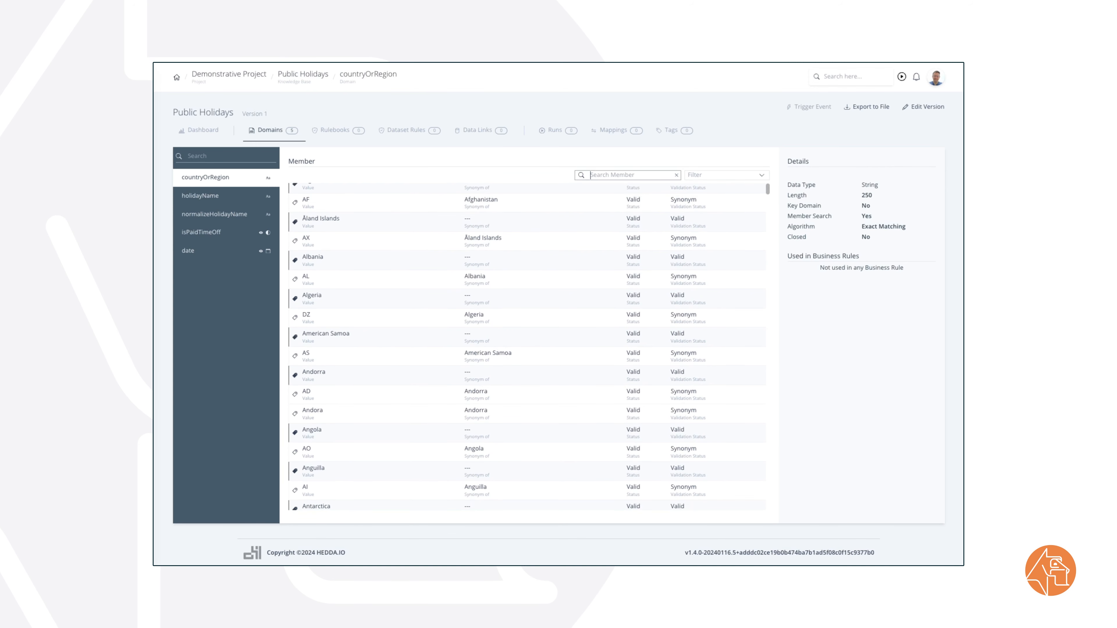
type("United")
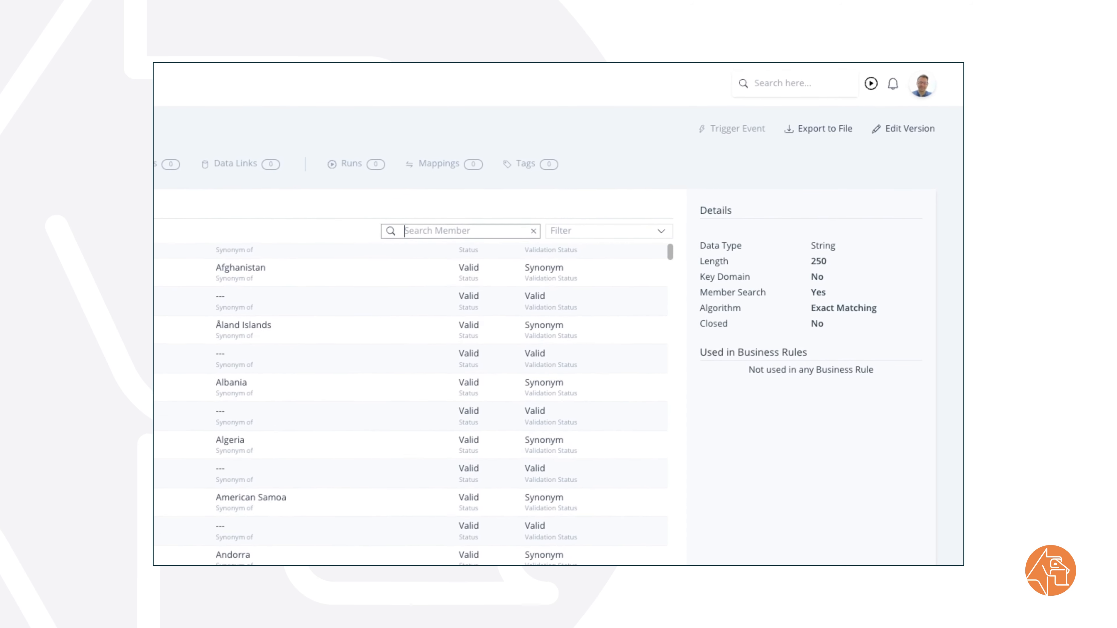
left_click(606, 231)
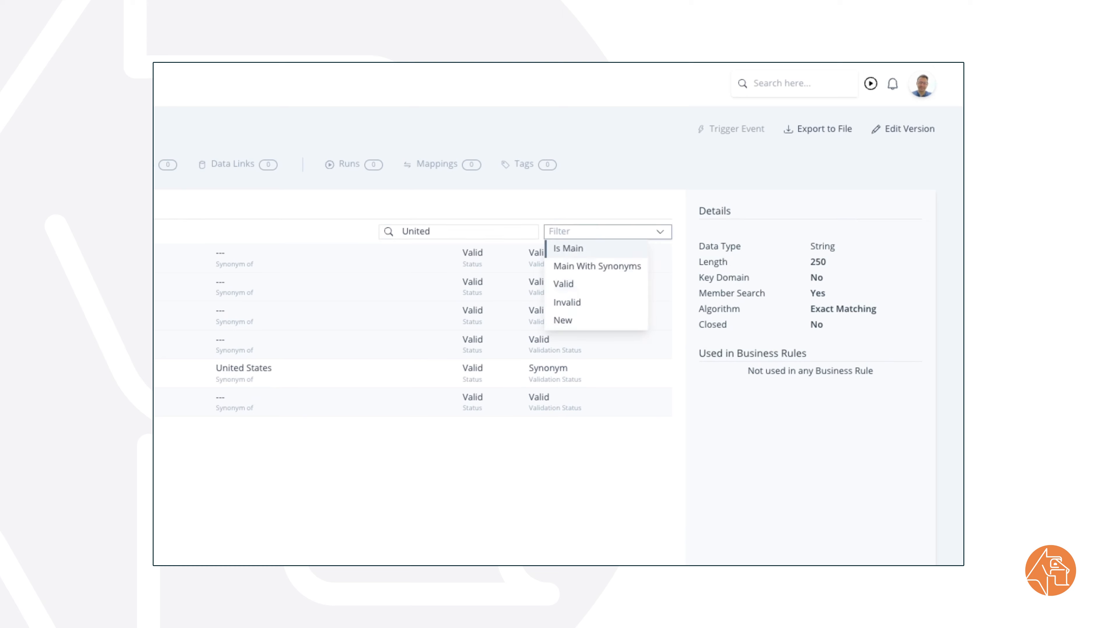
left_click(568, 264)
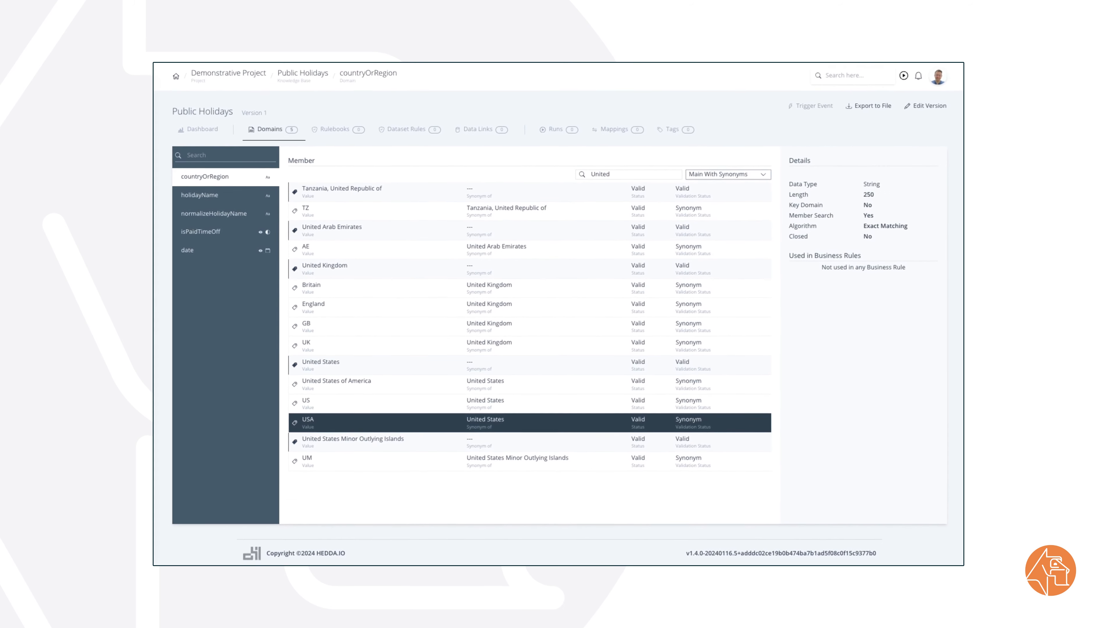
View the members of the holidayName domain without any search or filter and check the available filter options
left_click(200, 195)
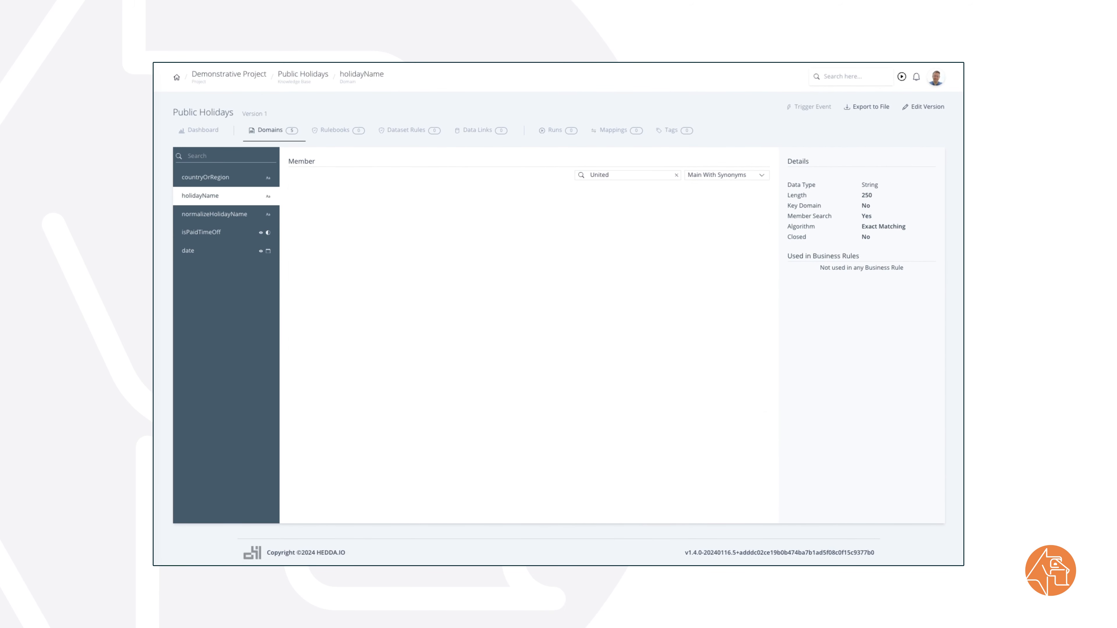
left_click(754, 175)
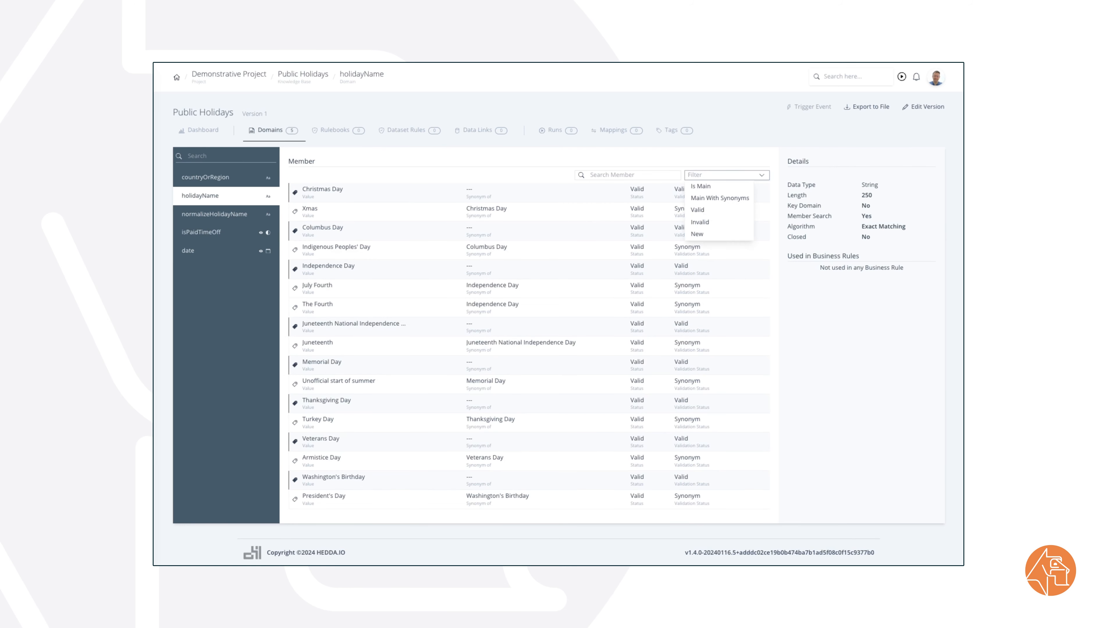
left_click(528, 174)
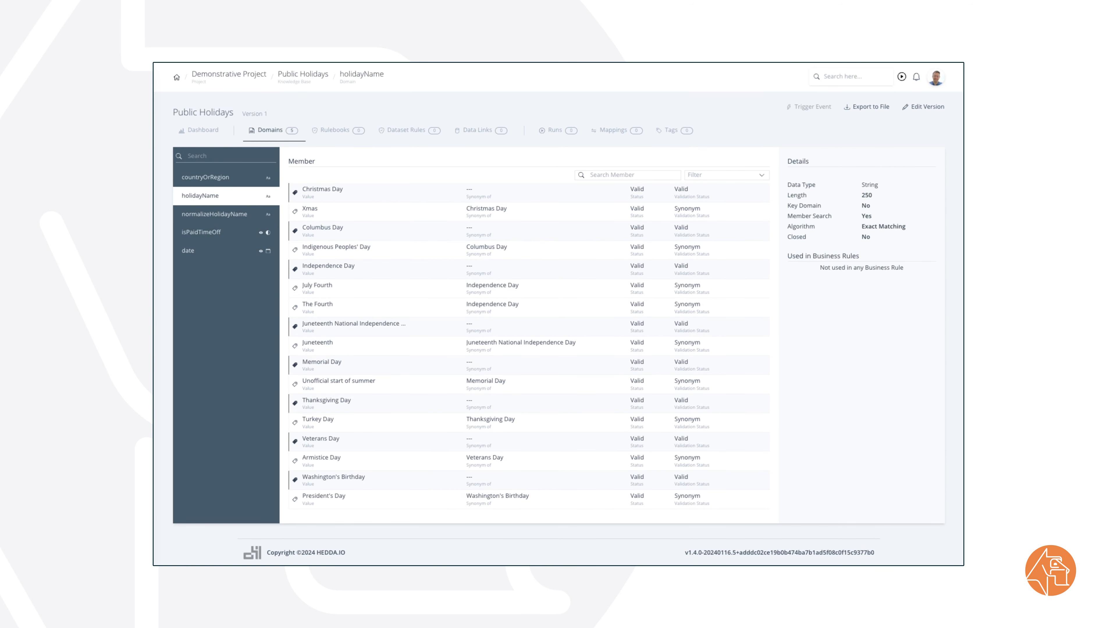
Start editing the Public Holidays version and open its holidayName domain
left_click(923, 107)
left_click(270, 130)
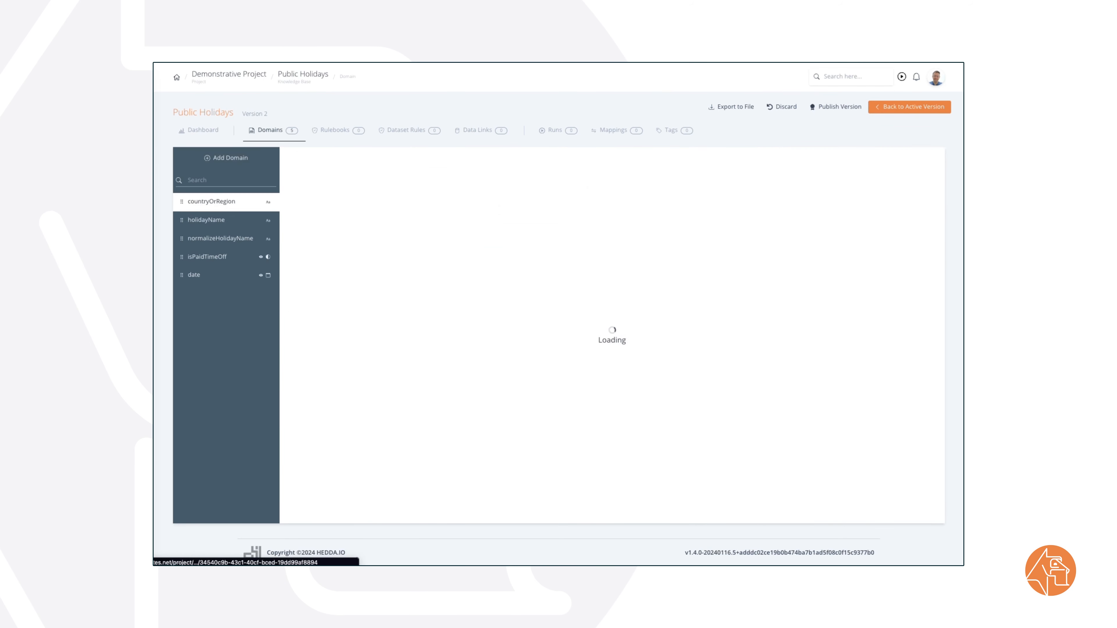
left_click(206, 220)
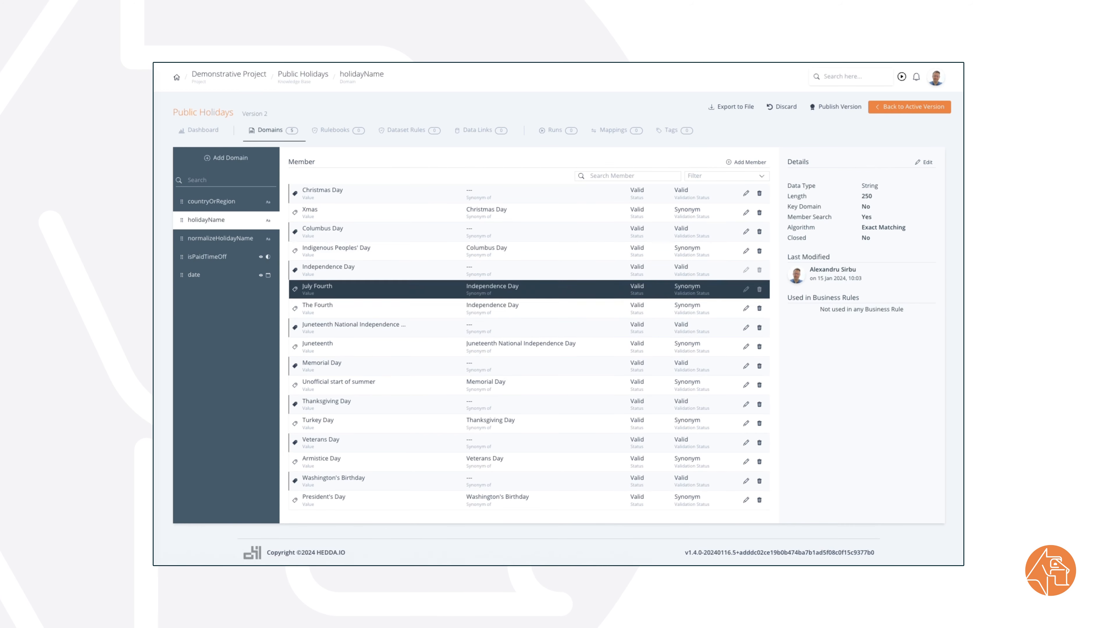
Add the synonym "Another Synonym" to the Independence Day member, save it, and delete that synonym from the member list
left_click(746, 270)
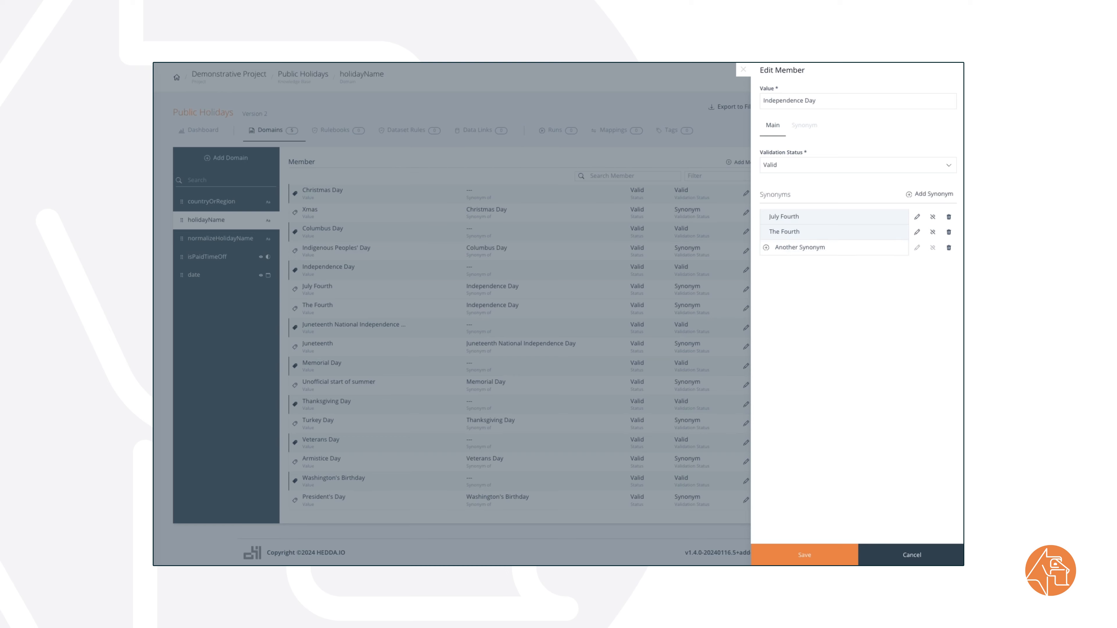
left_click(804, 555)
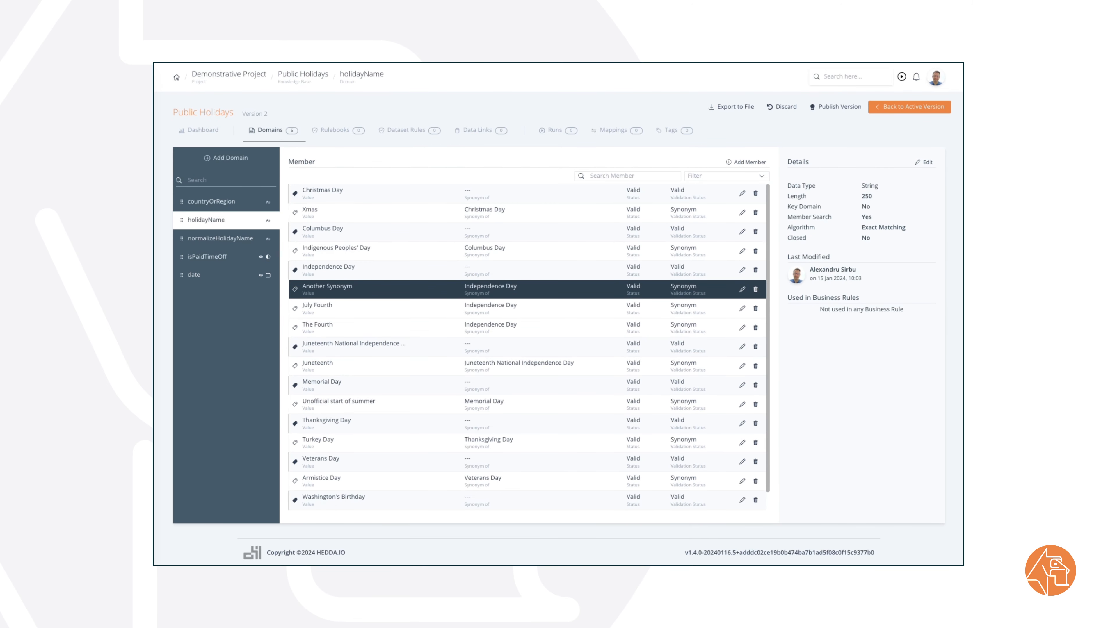
left_click(755, 289)
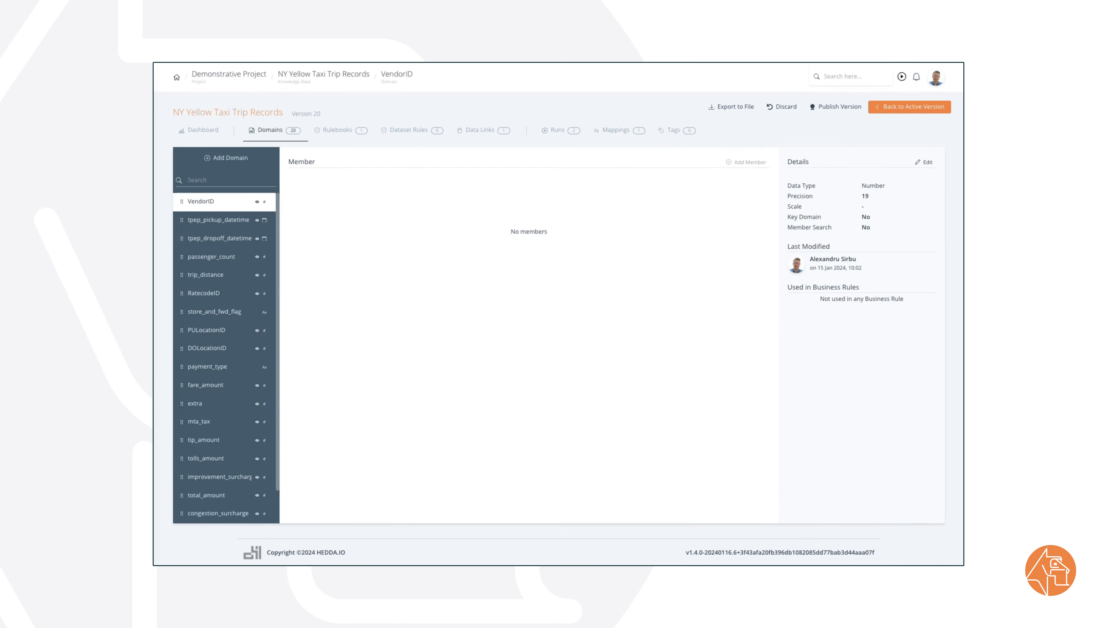
Add a String domain named Domain with length 255 and member search using the Levenshtein algorithm to NY Yellow Taxi Trip Records
left_click(226, 158)
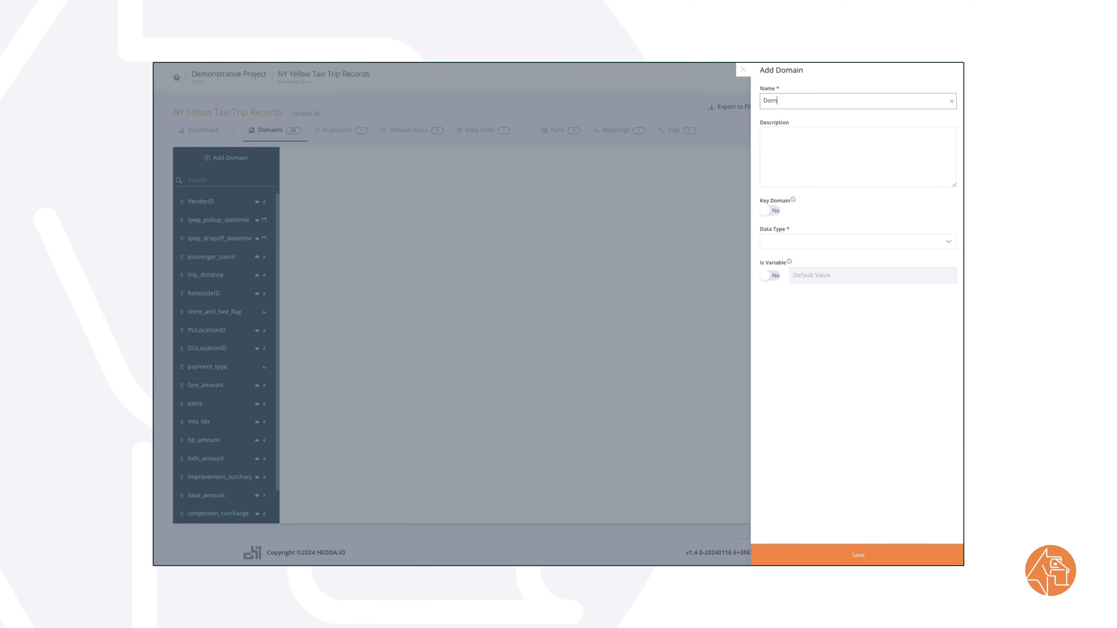
left_click(857, 241)
left_click(774, 256)
left_click(941, 332)
left_click(857, 366)
scroll(809, 405, "down", 1)
scroll(809, 404, "up", 3)
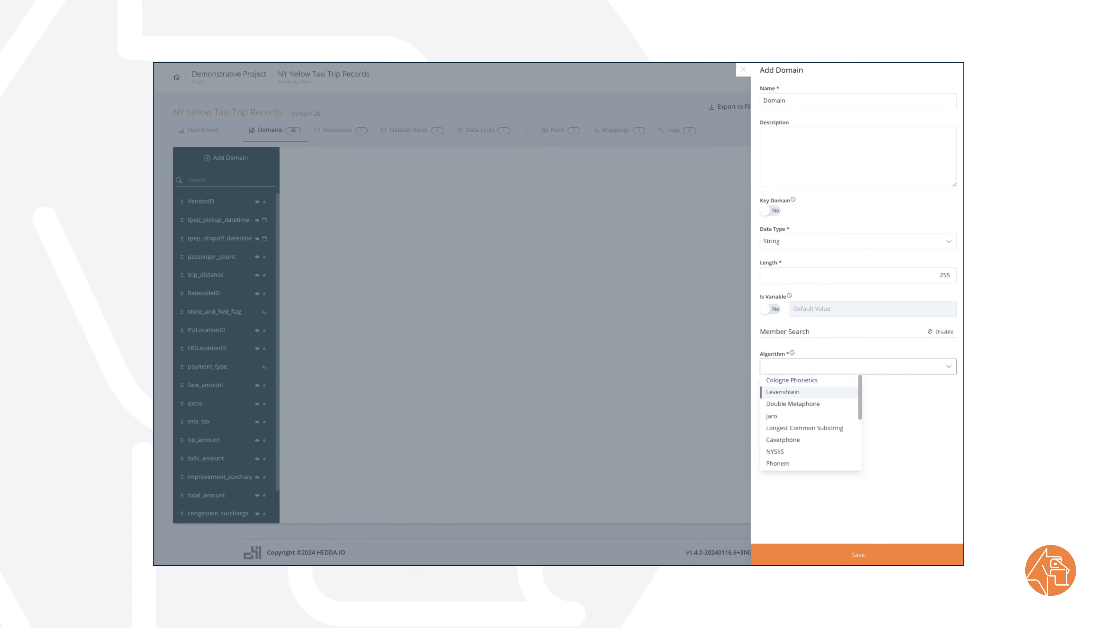
left_click(783, 392)
left_click(857, 555)
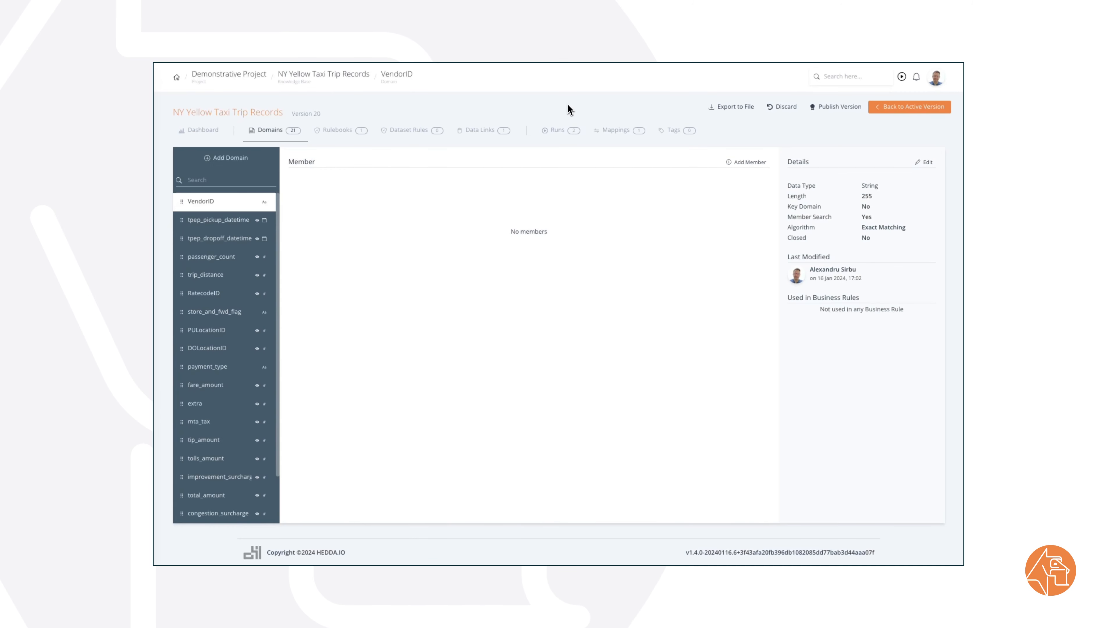
Add the valid member VeriFone Inc with the synonym 2 to the VendorID domain, and continue with a new member
left_click(746, 162)
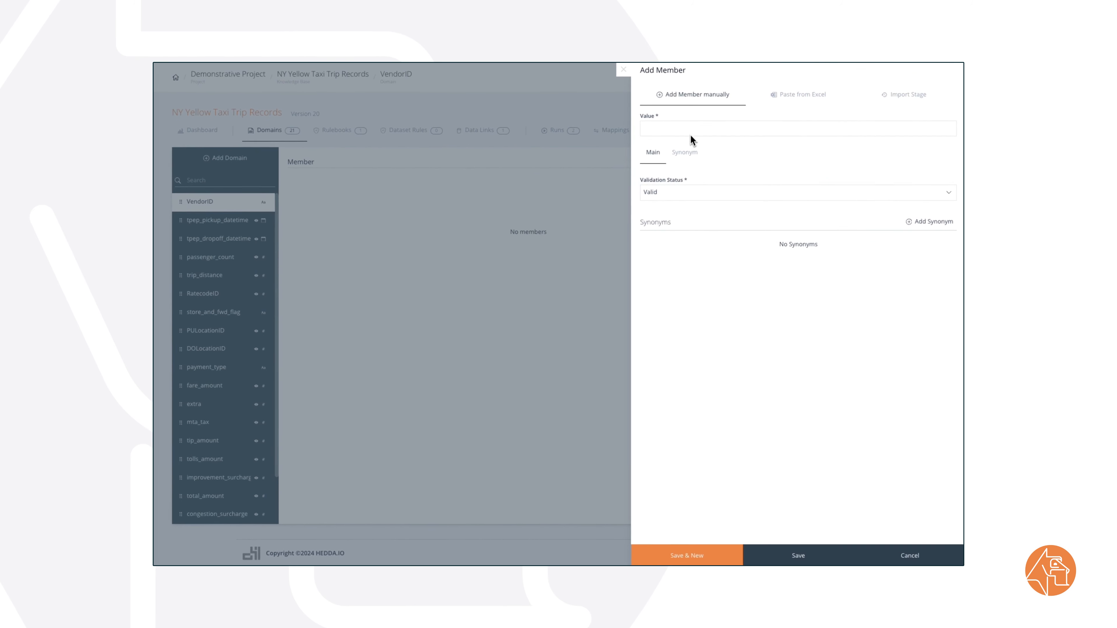
left_click(690, 132)
left_click(914, 223)
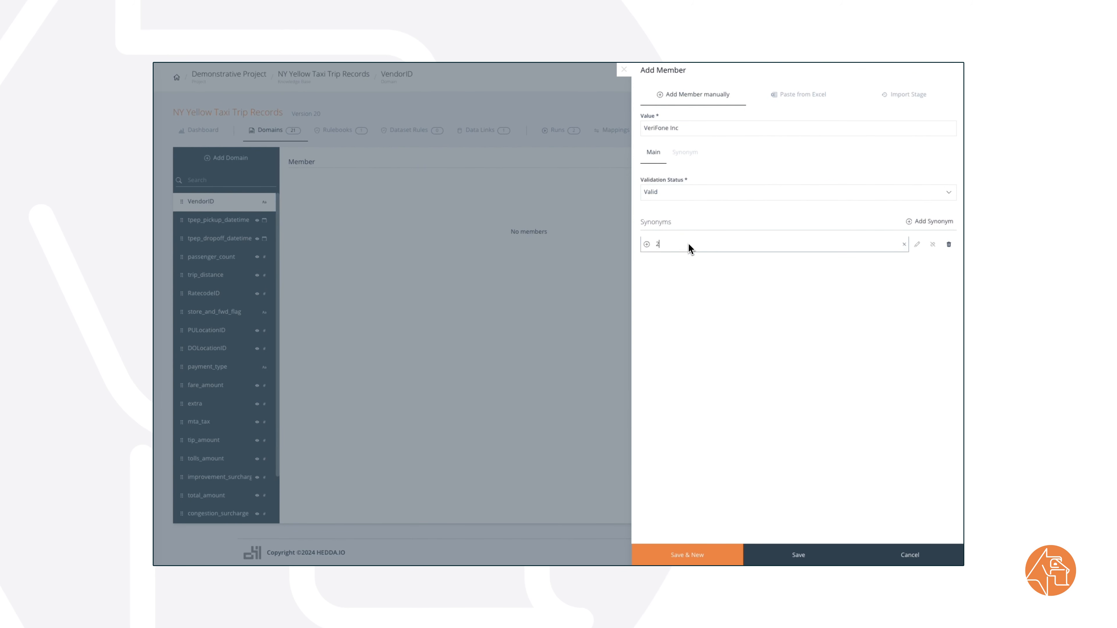
left_click(713, 558)
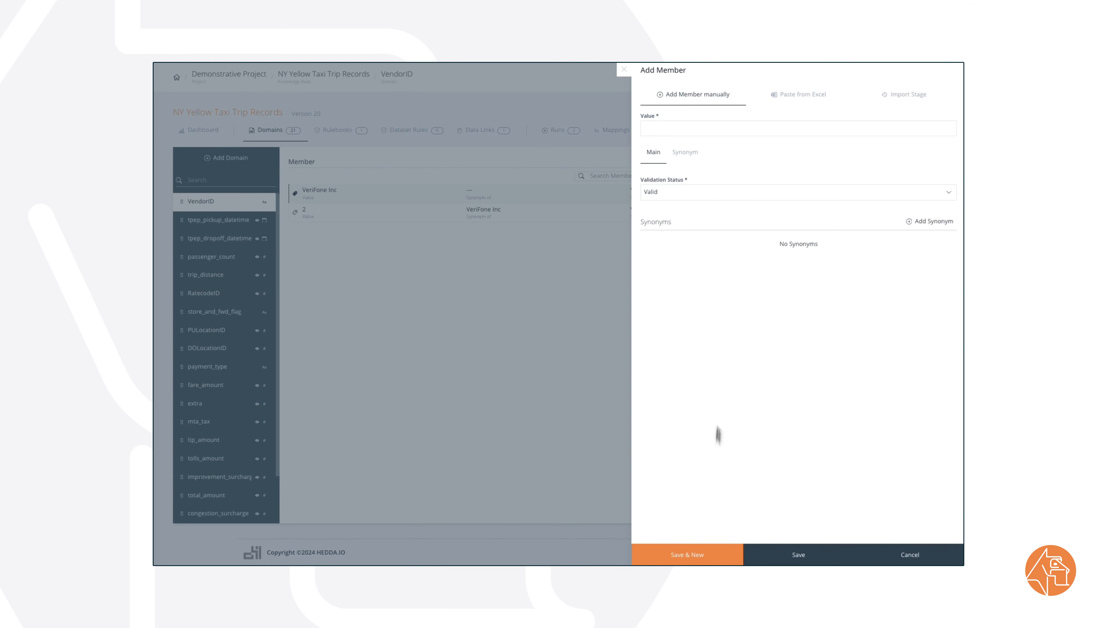
Add the valid member Creative Mobile Technologies, LLC with the synonym 1 to VendorID, and reopen and save it in the member editor
left_click(731, 129)
left_click(913, 222)
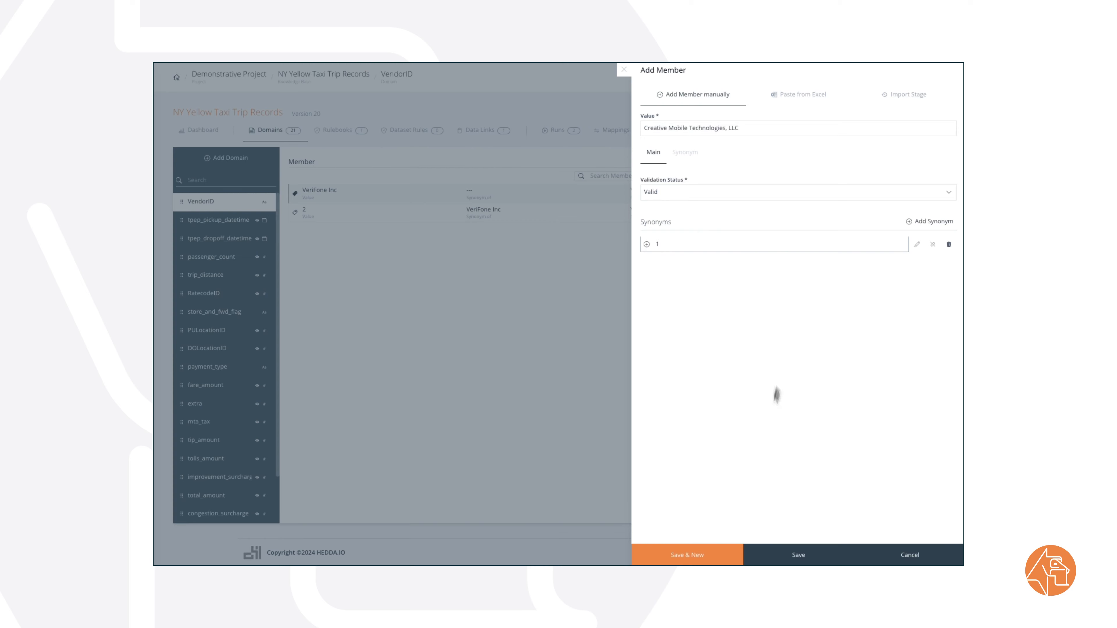
left_click(787, 555)
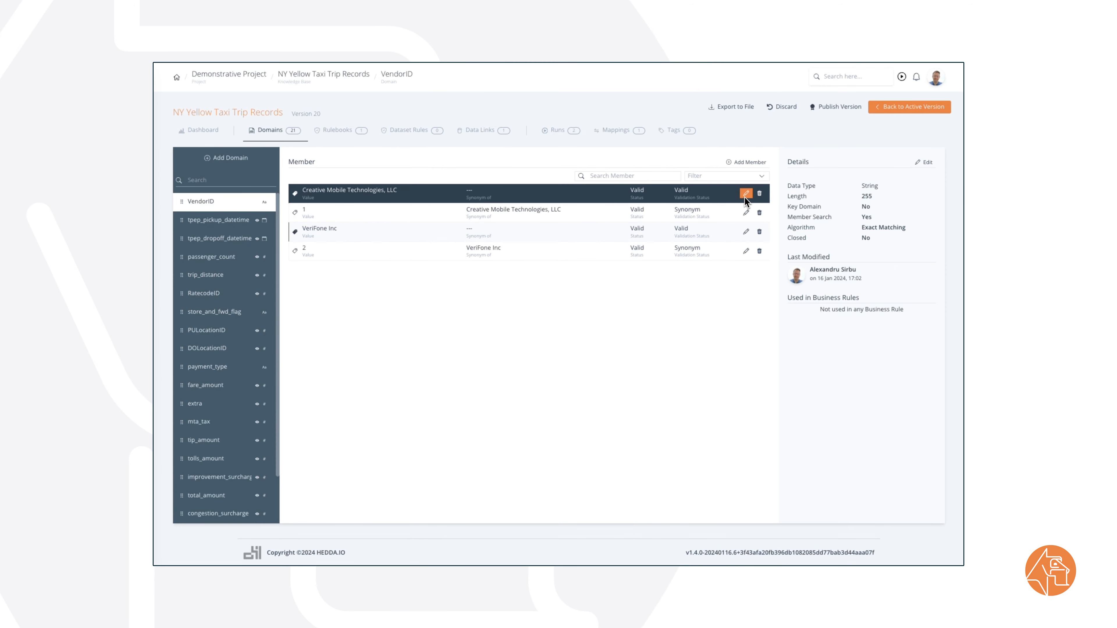
left_click(746, 194)
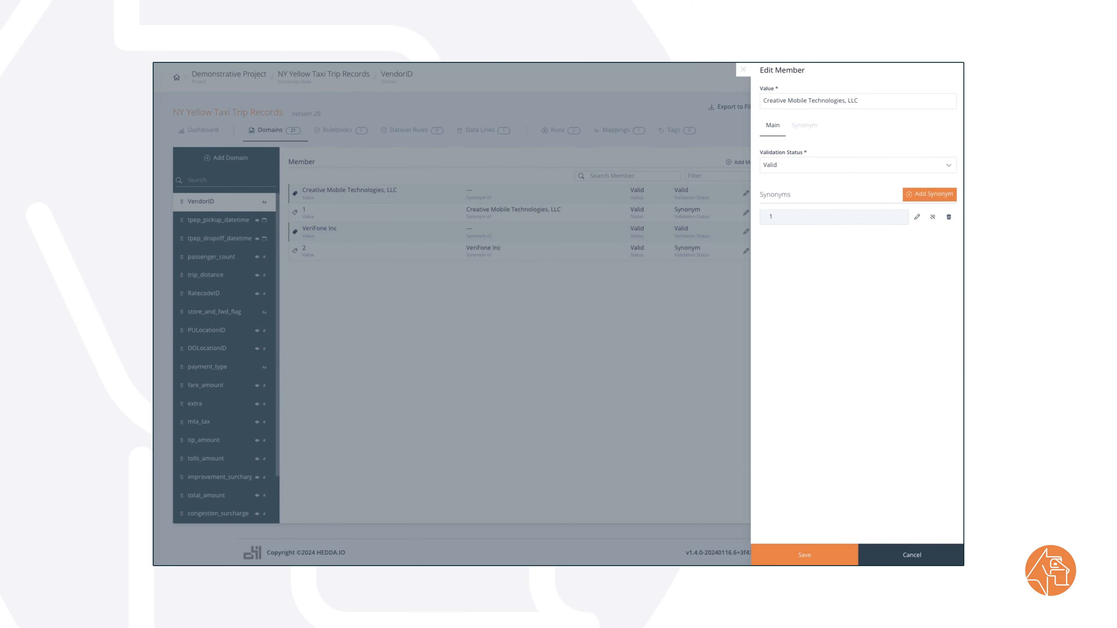
left_click(816, 561)
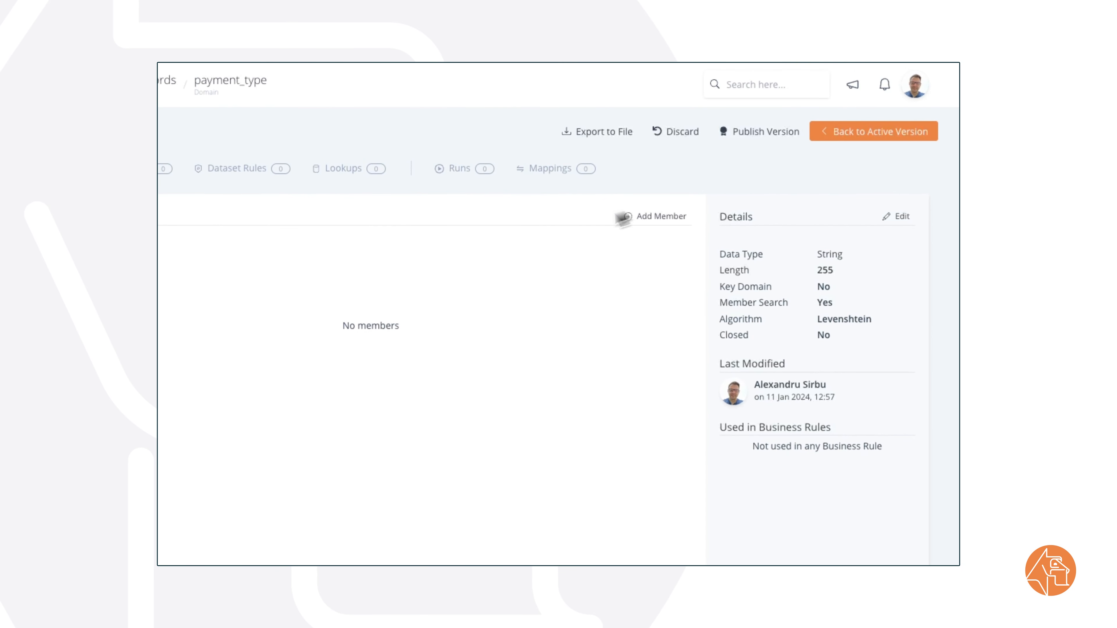
Paste the Excel column Type with Credit Card, PayPal, Cash, No Charge, Dispute and Unknown into payment_type, with header and status Valid, and save
left_click(664, 217)
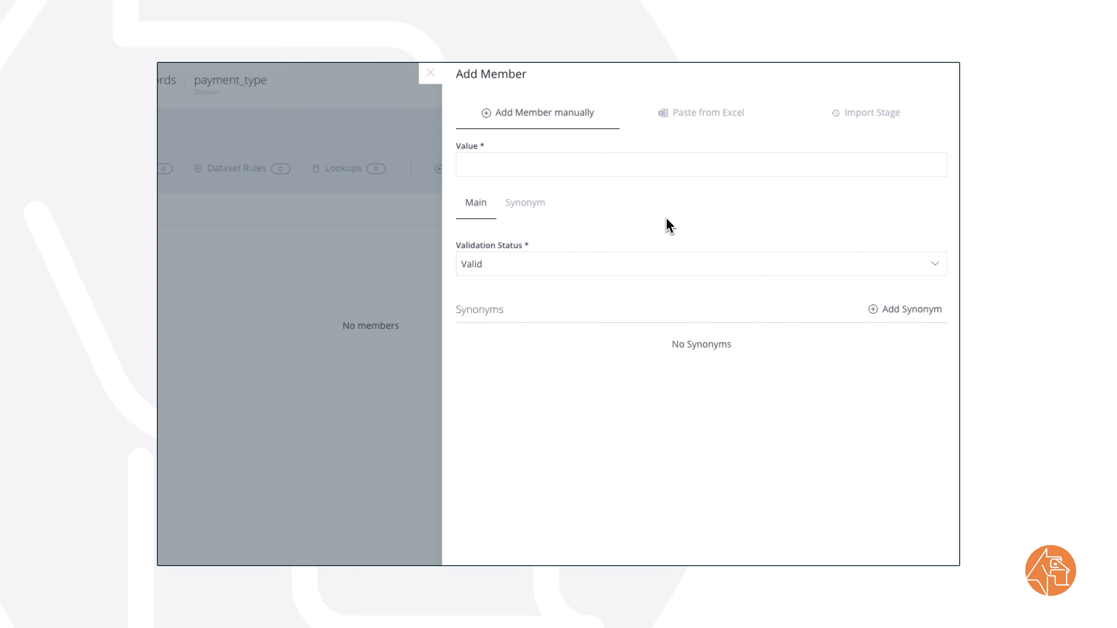
left_click(701, 113)
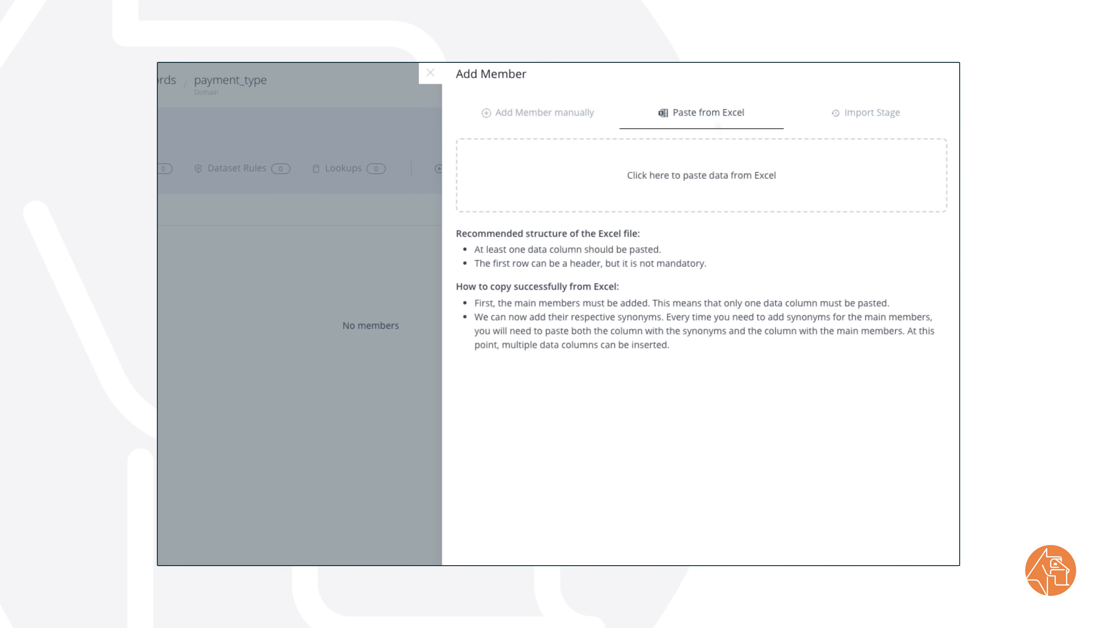
left_click(707, 193)
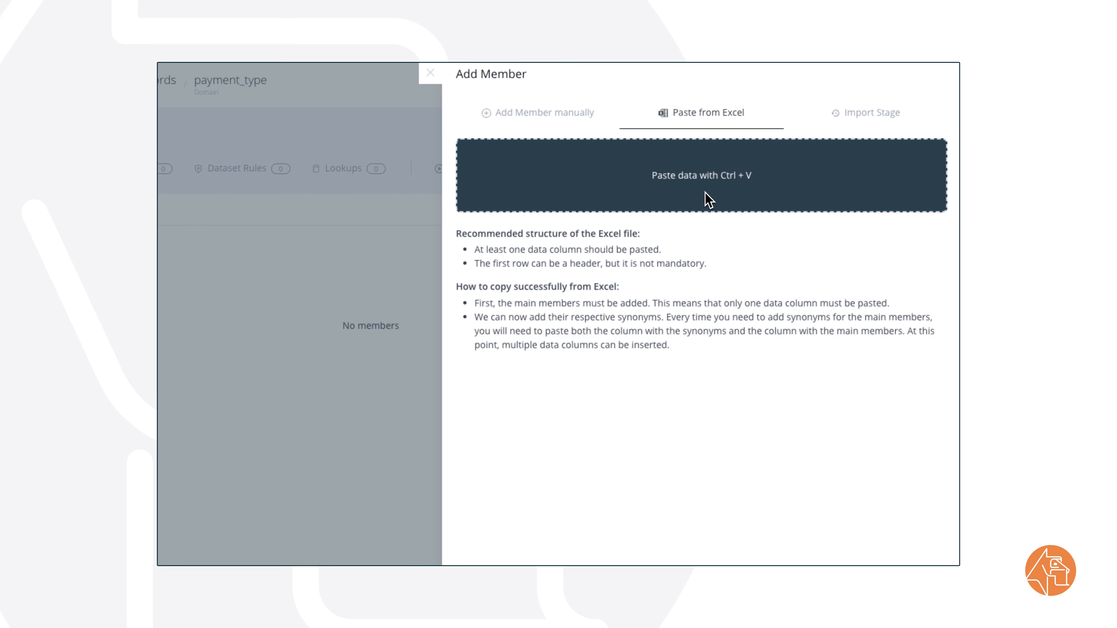
type("Type Credit Card PayPal Cash No Charge Dispute Unknown")
left_click(919, 214)
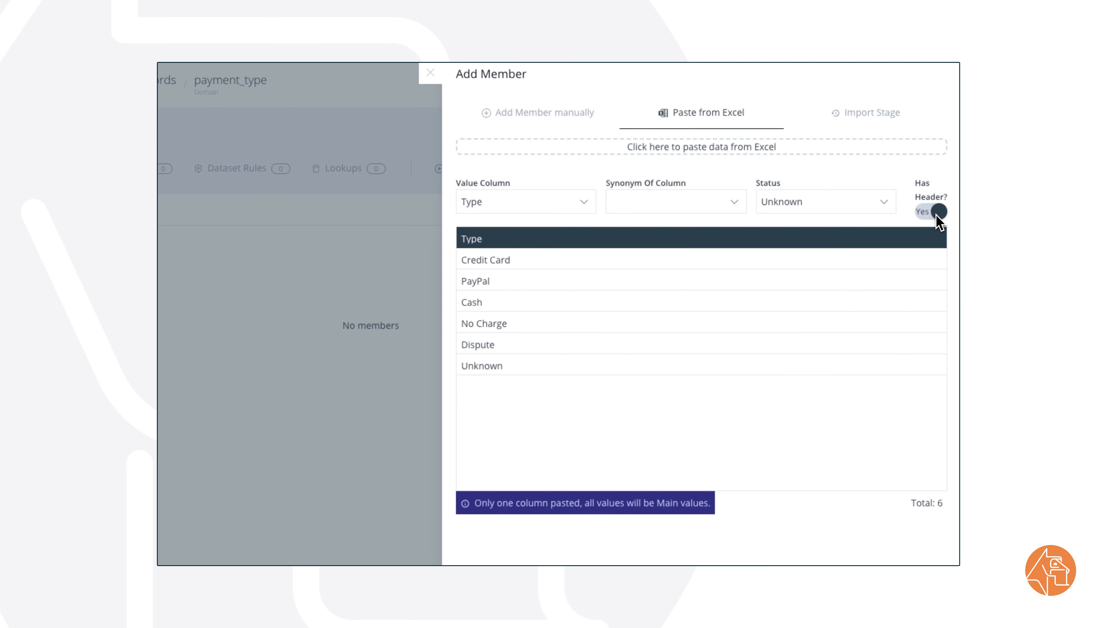
left_click(800, 207)
left_click(778, 243)
scroll(708, 346, "down", 5)
left_click(606, 558)
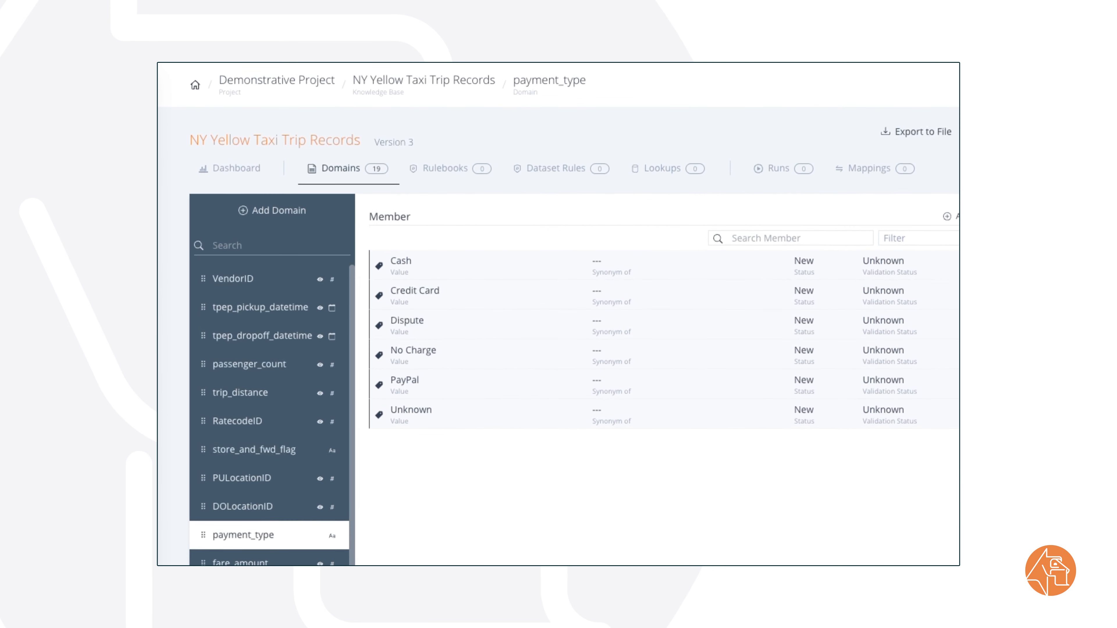
Paste the Excel columns ID and Type into payment_type with header, adding IDs 1 to 6 as Valid synonyms of their types, and save
left_click(950, 216)
left_click(708, 114)
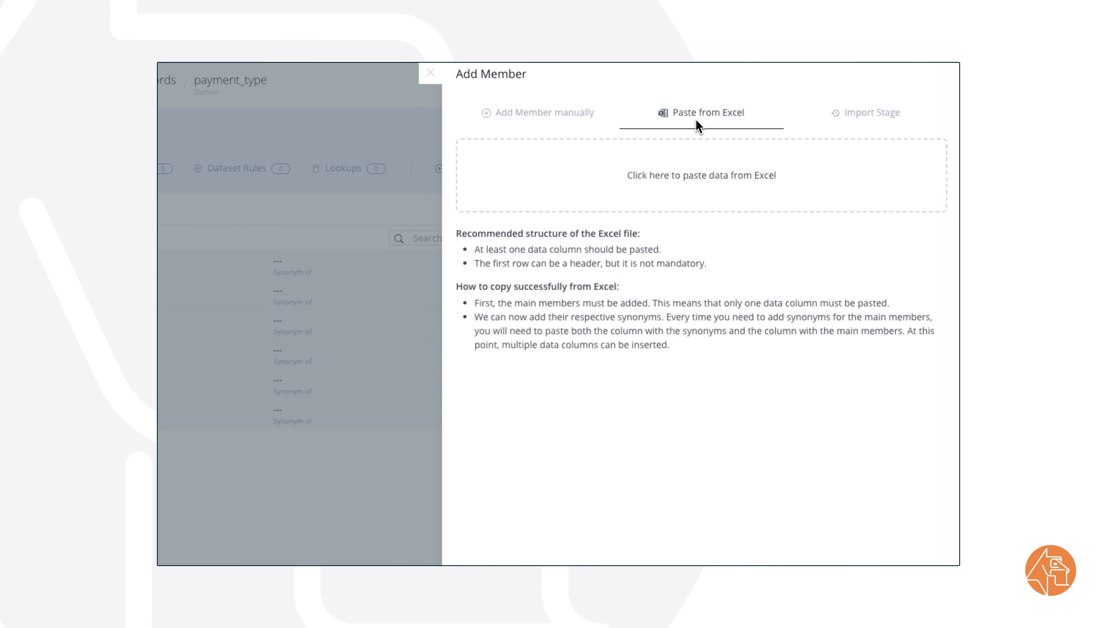
type("ID\tType 1\tCredit Card 2\tPayPal 3\tCash 4\tNo Charge 5\tDispute 6\tUnknown")
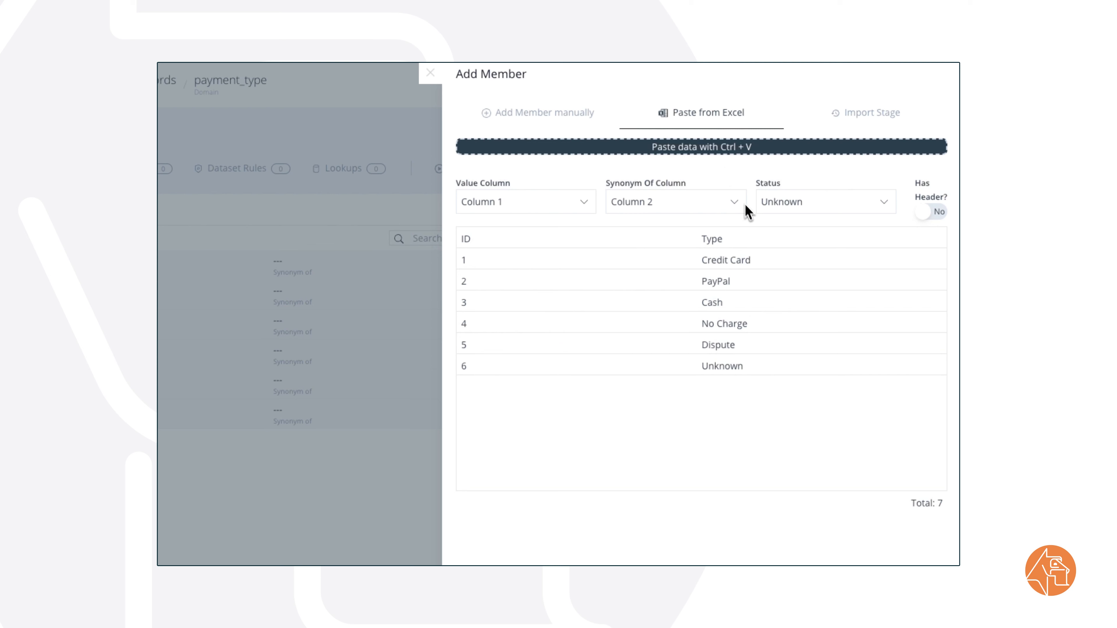
left_click(937, 212)
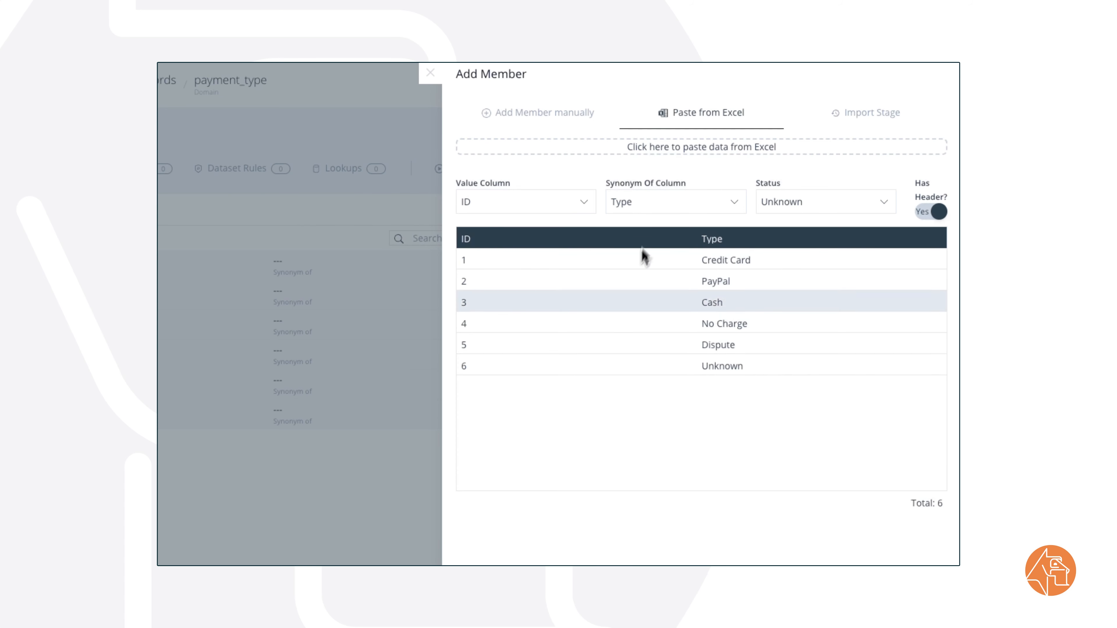
left_click(854, 206)
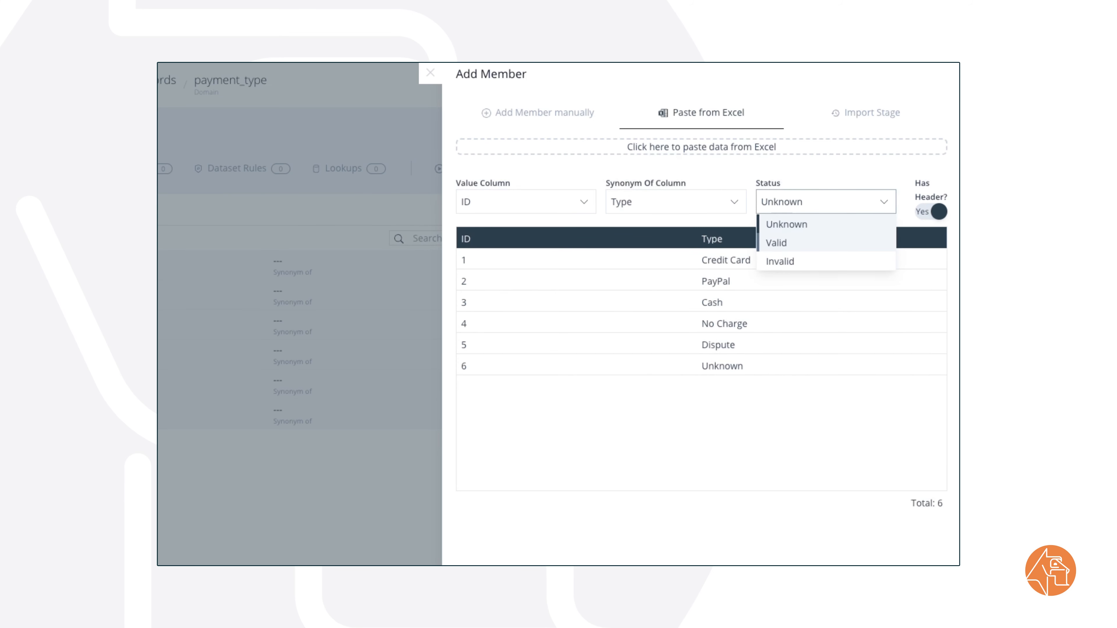
left_click(822, 244)
scroll(654, 517, "down", 4)
scroll(646, 175, "up", 4)
scroll(633, 396, "down", 4)
left_click(616, 561)
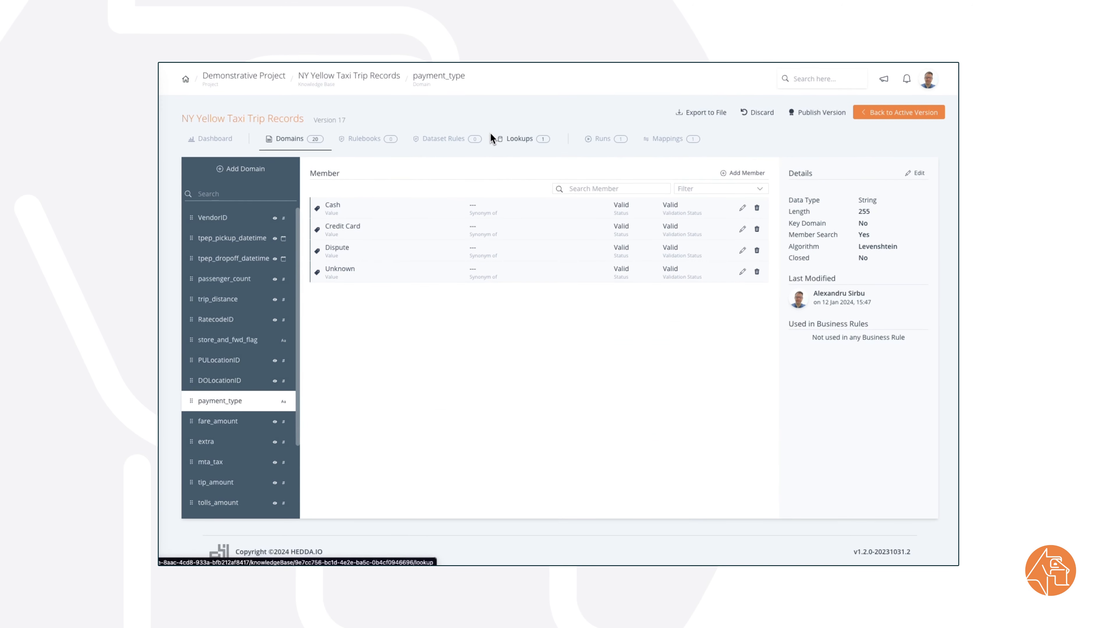
Import the staged values 1, 2, 3 and 4 into the payment_type domain as synonyms and finish the import
left_click(748, 173)
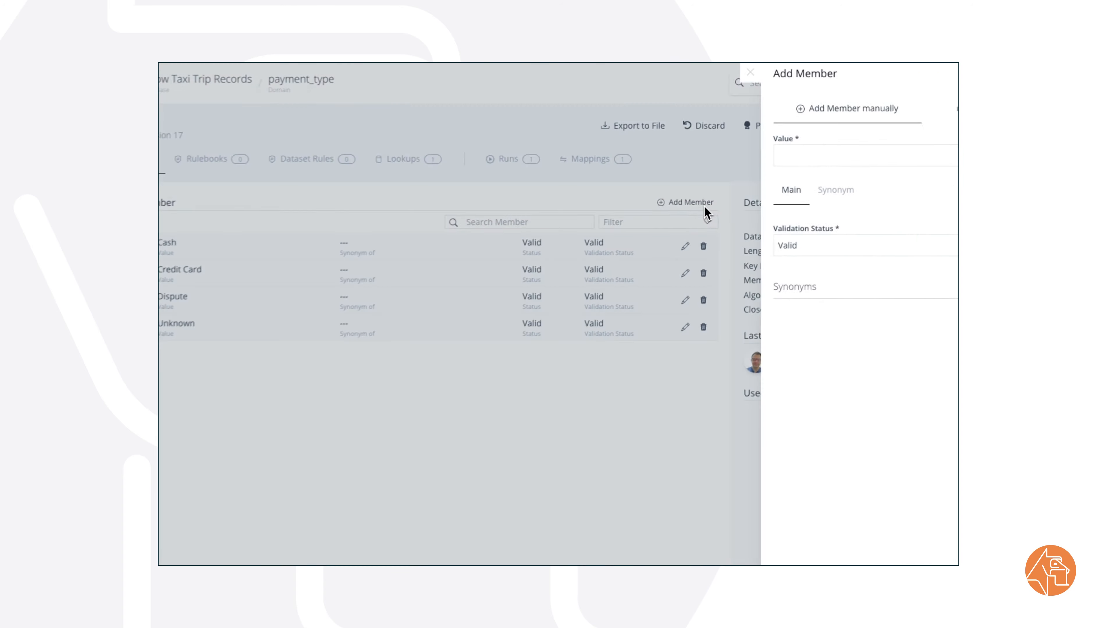
left_click(897, 103)
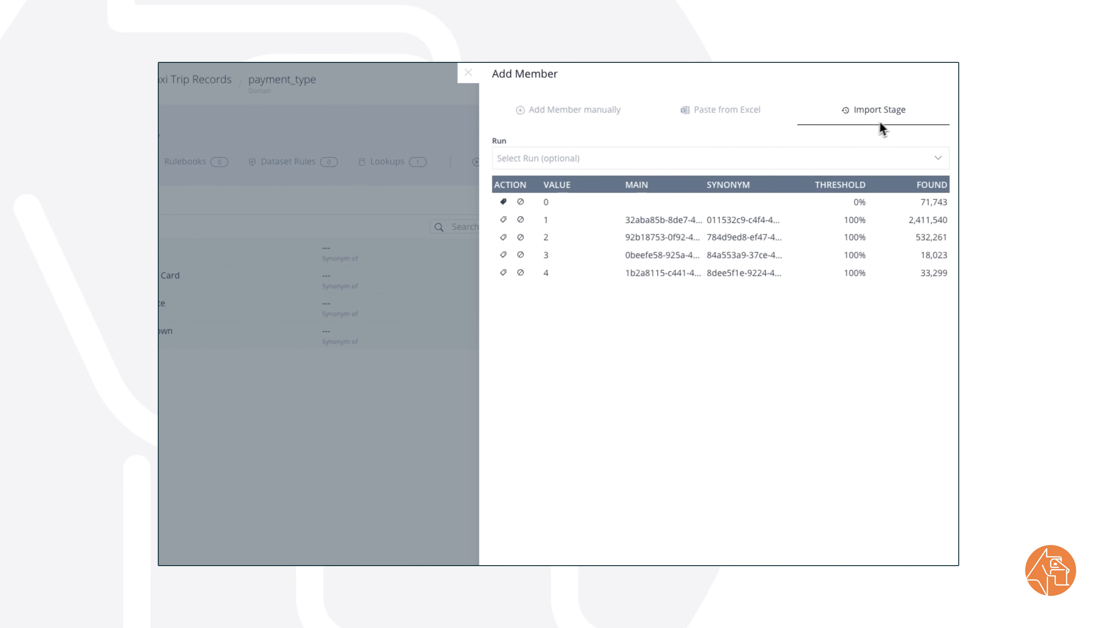
left_click(503, 220)
left_click(503, 220)
left_click(503, 219)
left_click(503, 219)
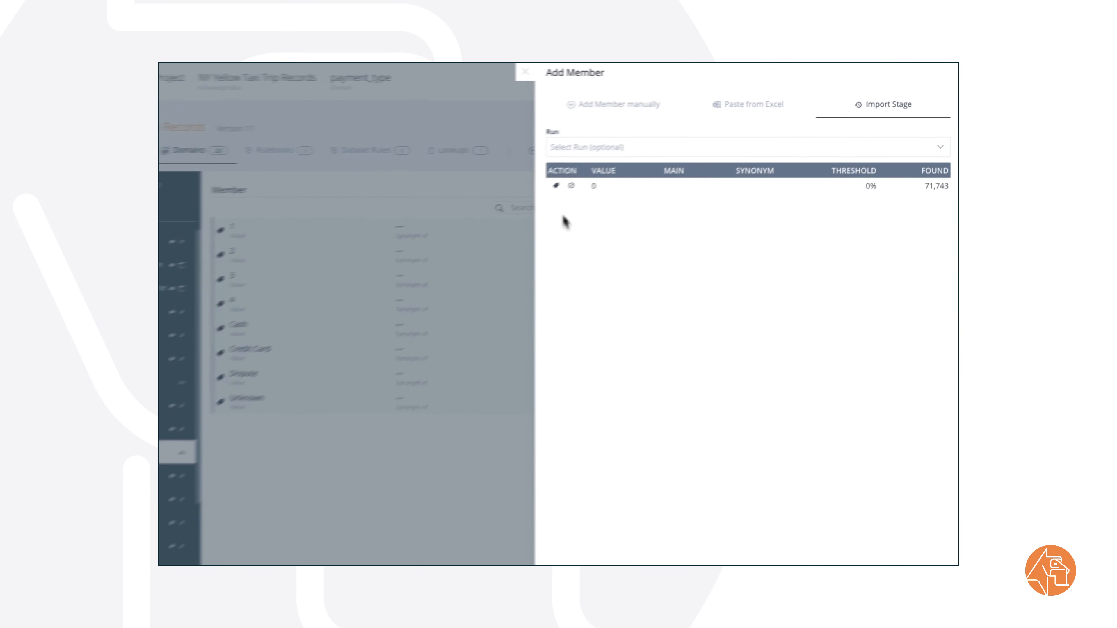
left_click(715, 559)
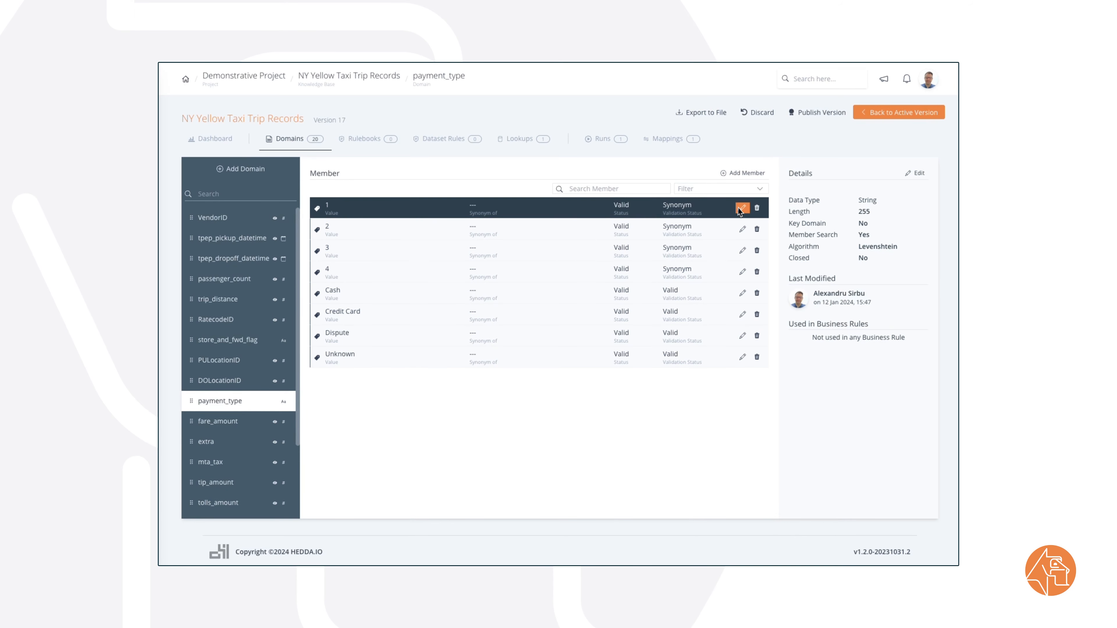
Make payment_type member 1 a synonym of Cash, save it, and open member 2 for editing
left_click(739, 209)
left_click(731, 156)
left_click(760, 217)
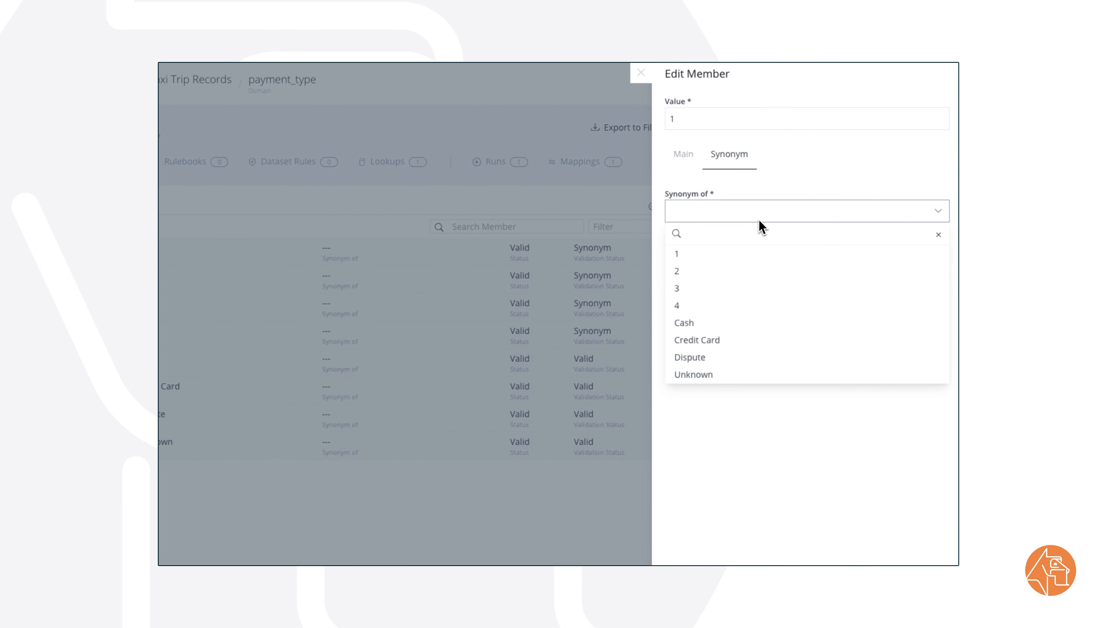
left_click(725, 323)
left_click(783, 558)
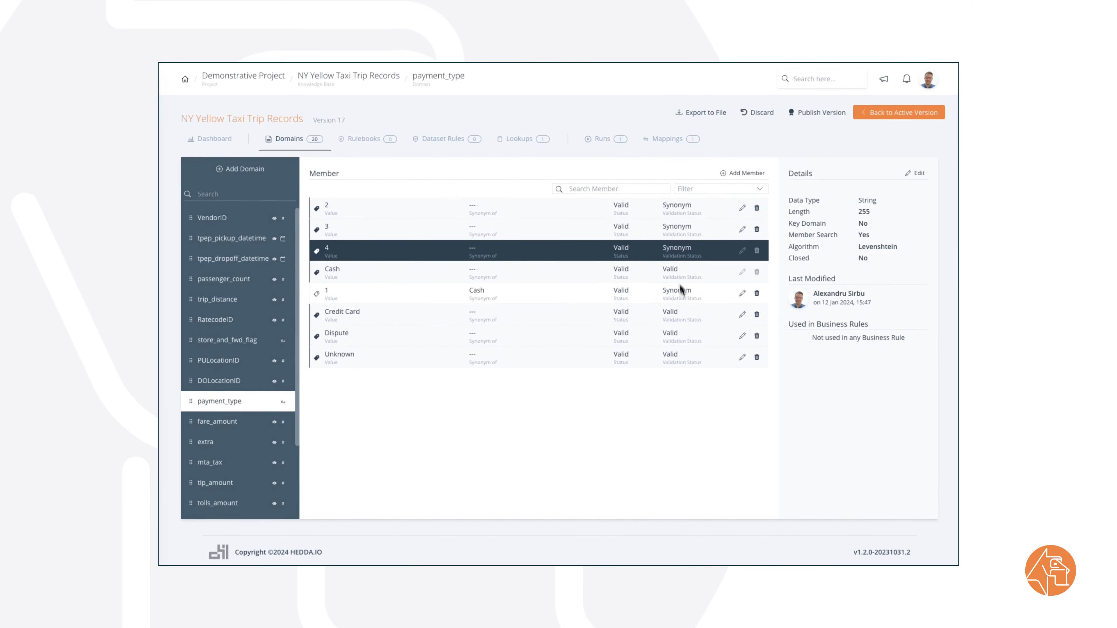
left_click(742, 208)
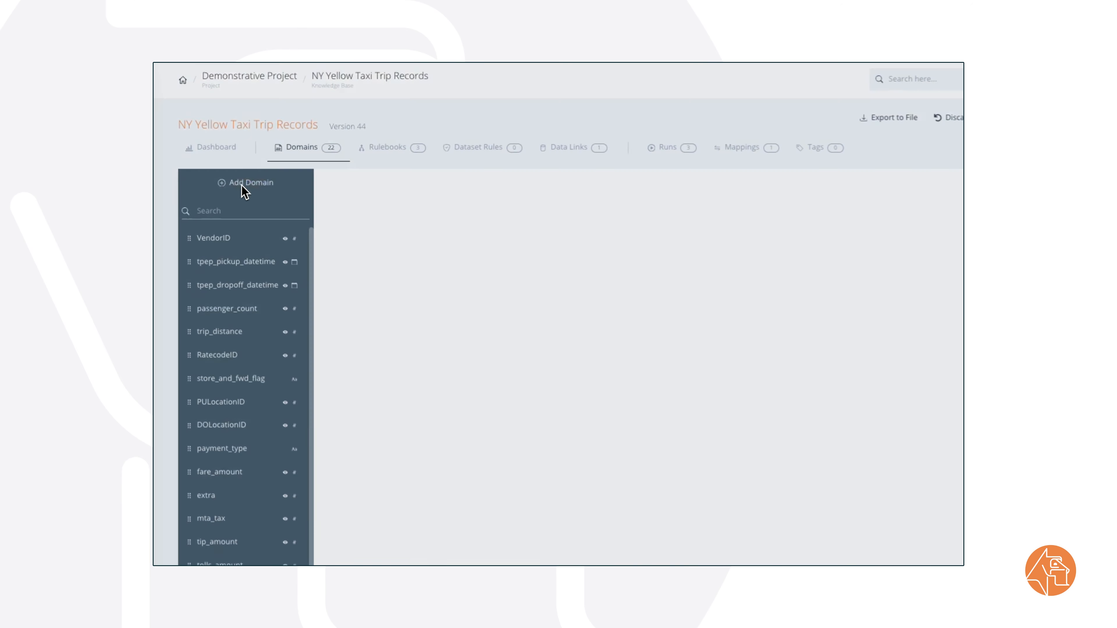
Start a new domain in NY Yellow Taxi Trip Records named Domain with the description Demo and data type String
left_click(226, 157)
left_click(729, 115)
type("Domain")
key("Tab")
type("De")
left_click(763, 294)
left_click(756, 309)
Enable member search for the new domain with the Levenshtein algorithm and set its members to external
scroll(796, 366, "down", 3)
left_click(929, 260)
left_click(812, 307)
left_click(770, 339)
left_click(765, 347)
Use connection Payment Type - SQL Table, source dbo.PaymentType and main column Name for the external members, and save the domain
left_click(775, 412)
left_click(753, 443)
left_click(758, 452)
left_click(766, 425)
left_click(776, 494)
left_click(737, 511)
left_click(826, 551)
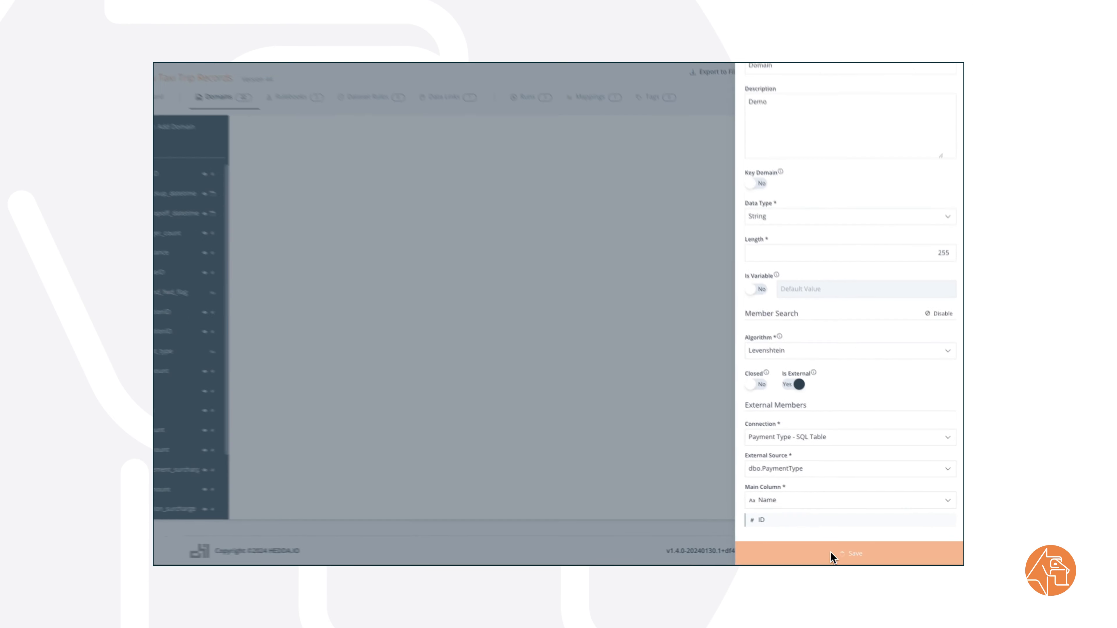
Start a Public Holidays data link named PublicHolidaysDataset using connection PublicHolidays - Custom Dataset - ADLS and the PublicHolidays2.parquet external source
left_click(539, 187)
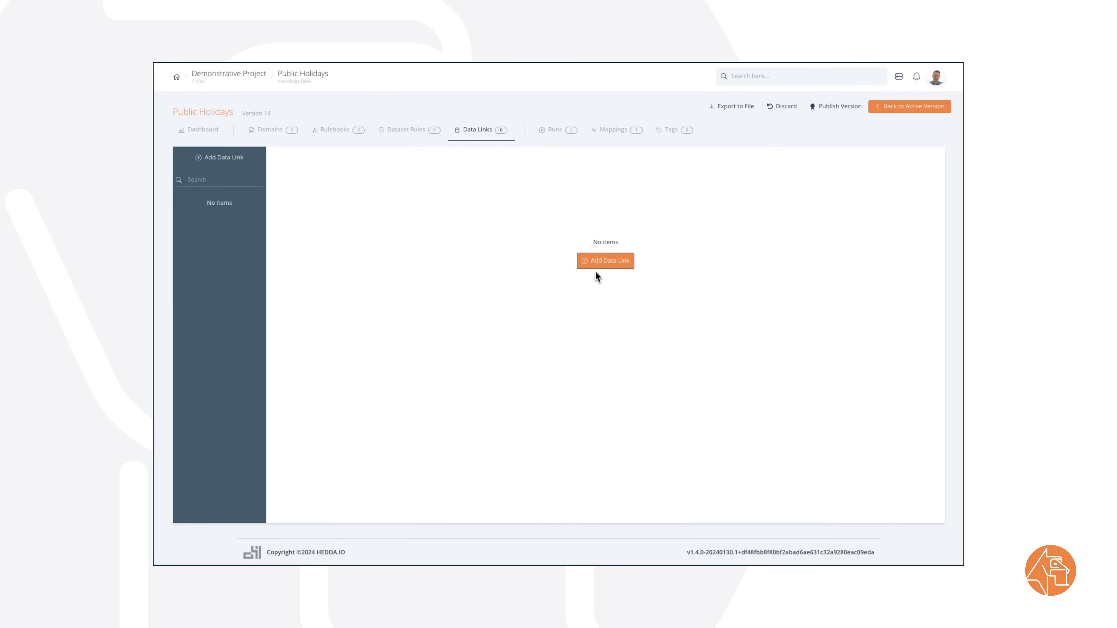
left_click(595, 266)
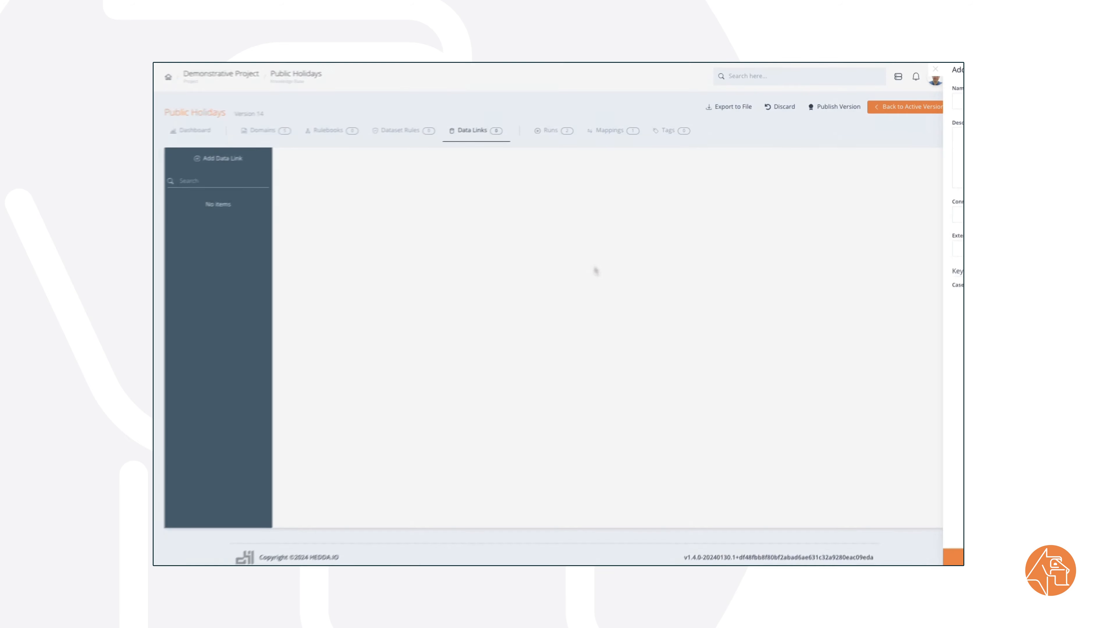
left_click(771, 106)
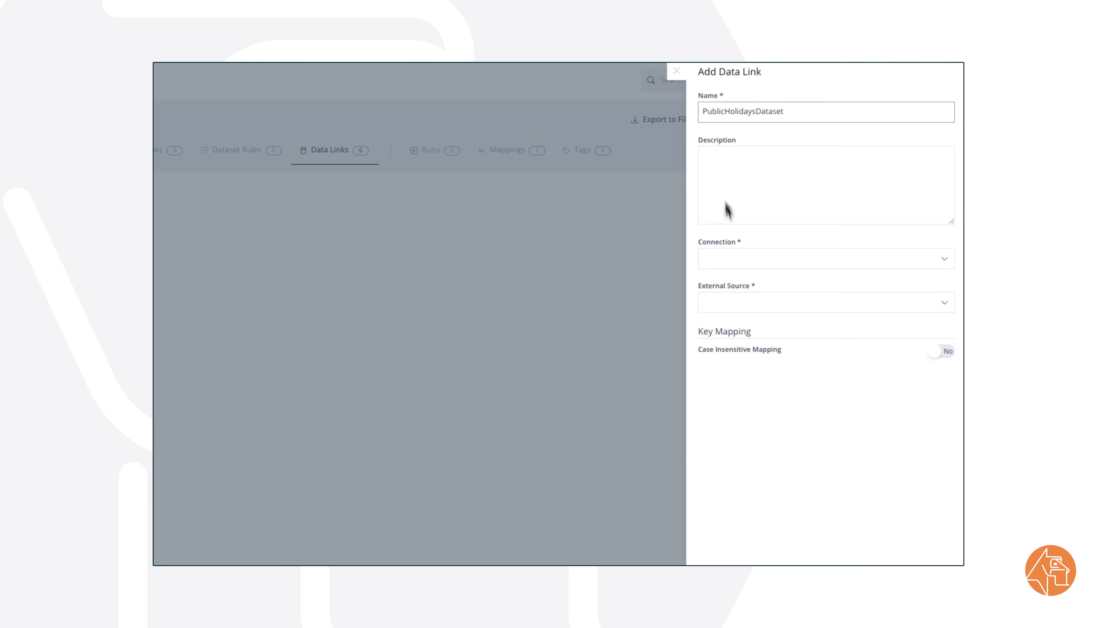
left_click(765, 258)
left_click(778, 302)
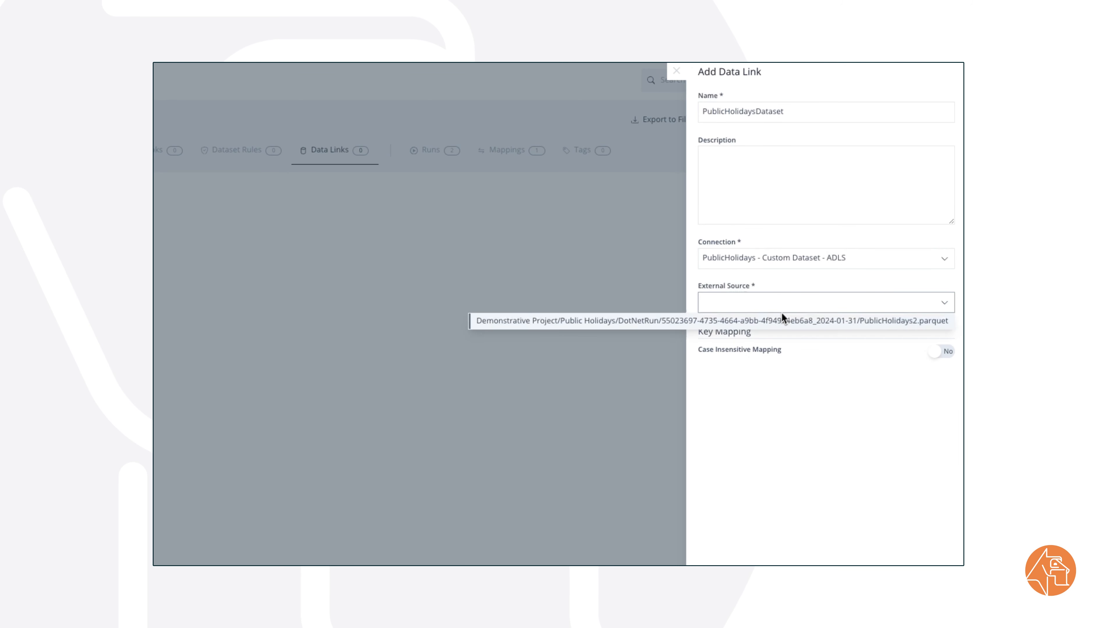
left_click(781, 318)
Map countryOrRegion, holidayName and date as keys to their matching domains, save the data link, and preview its data
scroll(831, 374, "down", 3)
left_click(854, 293)
left_click(854, 269)
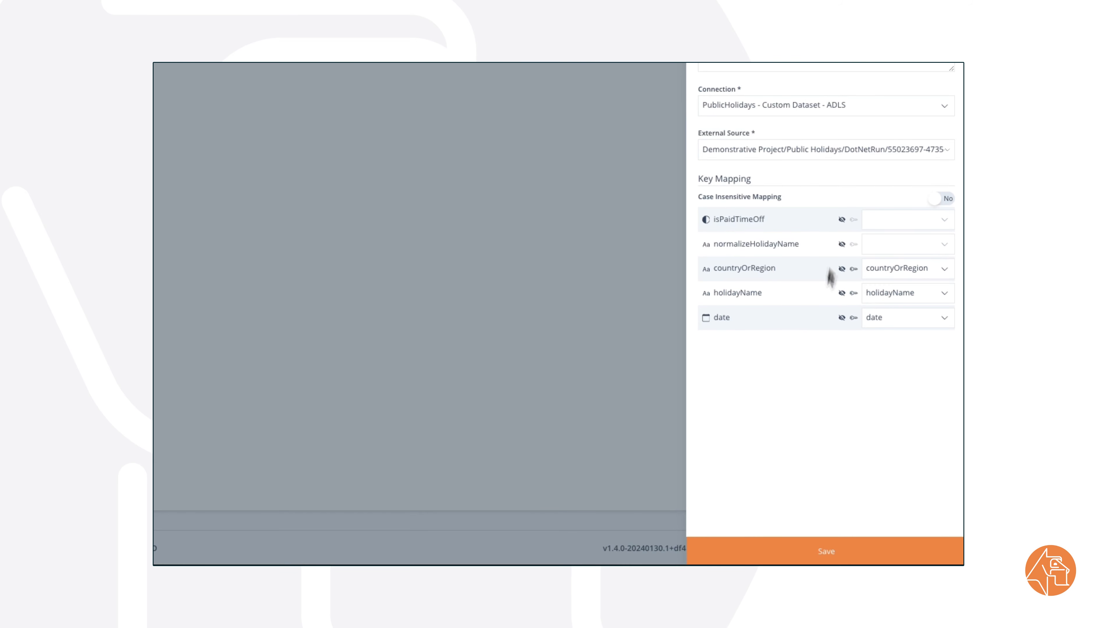
left_click(795, 549)
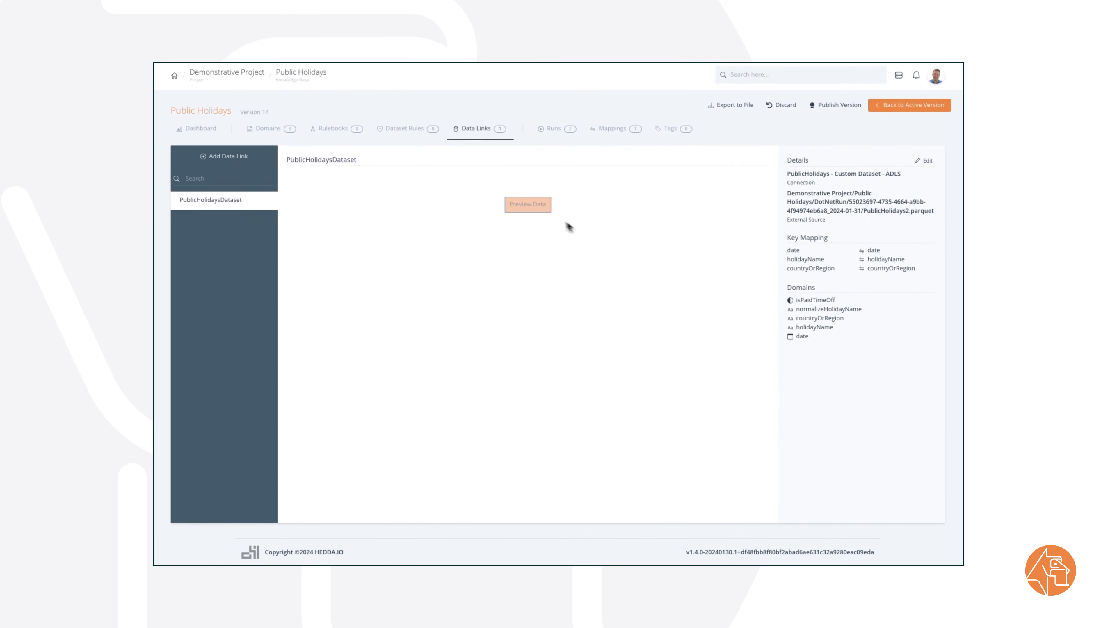
left_click(517, 196)
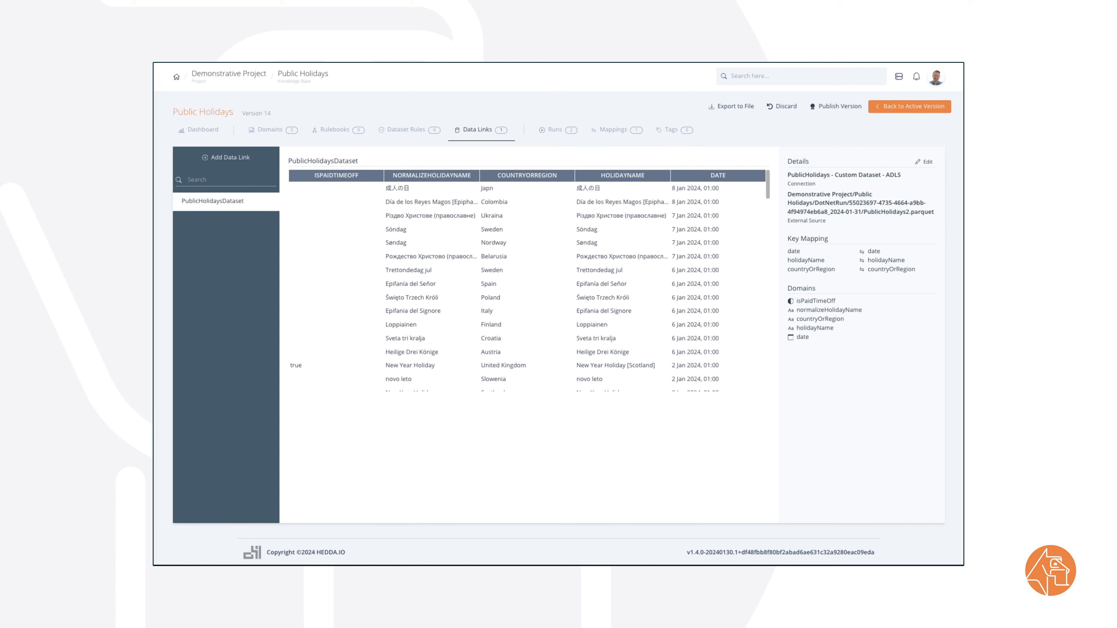
Enable member search with the Cologne Phonetics algorithm for the countryOrRegion domain of Public Holidays and save it
left_click(266, 132)
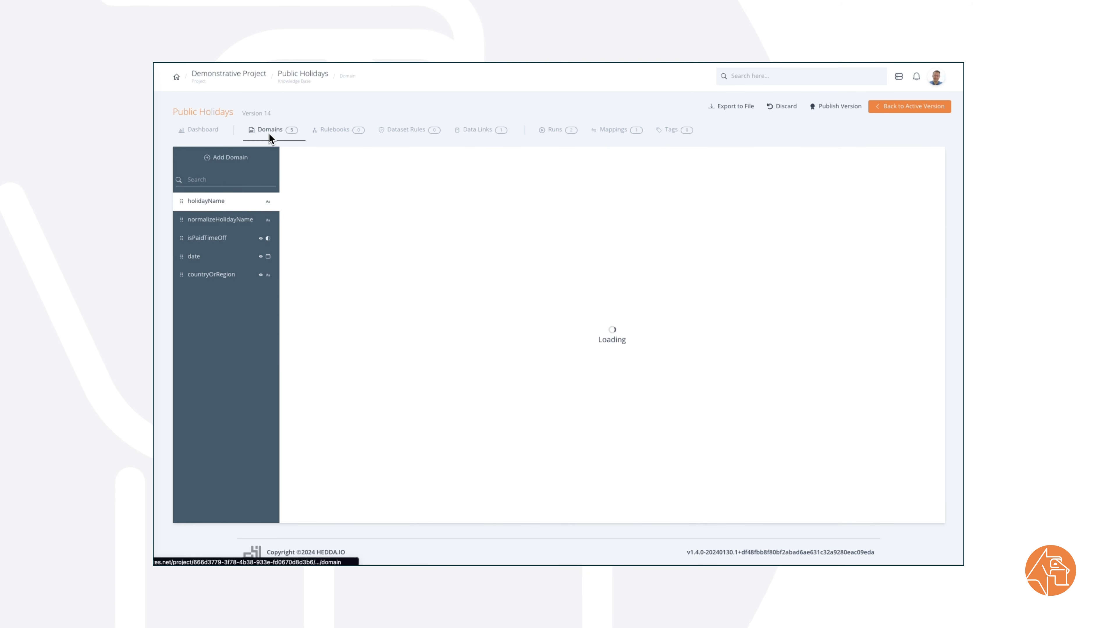
left_click(223, 278)
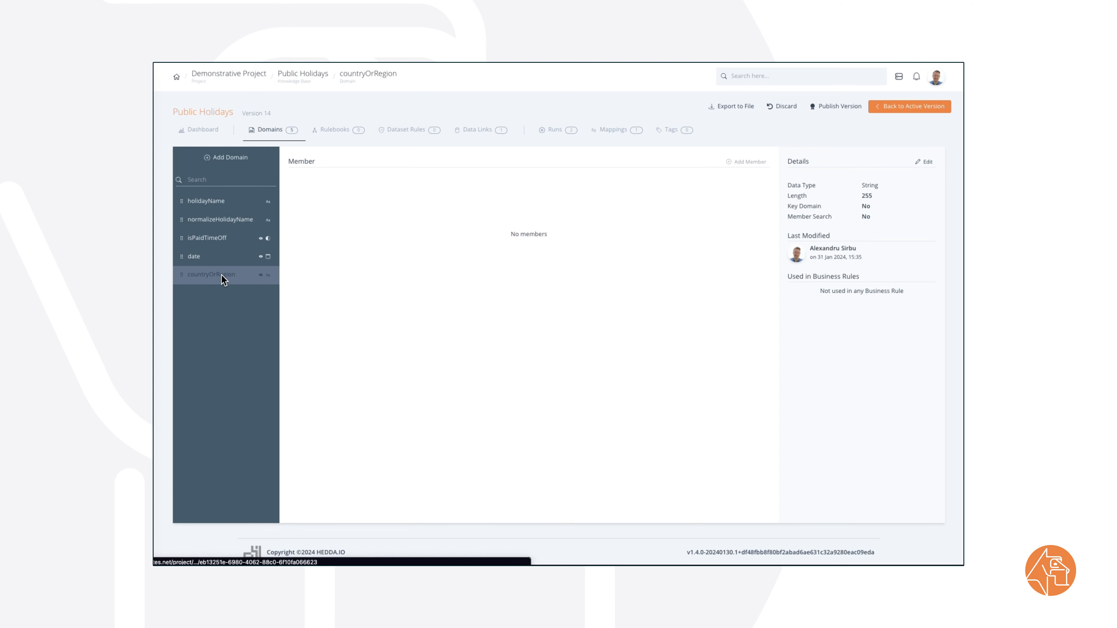
left_click(922, 162)
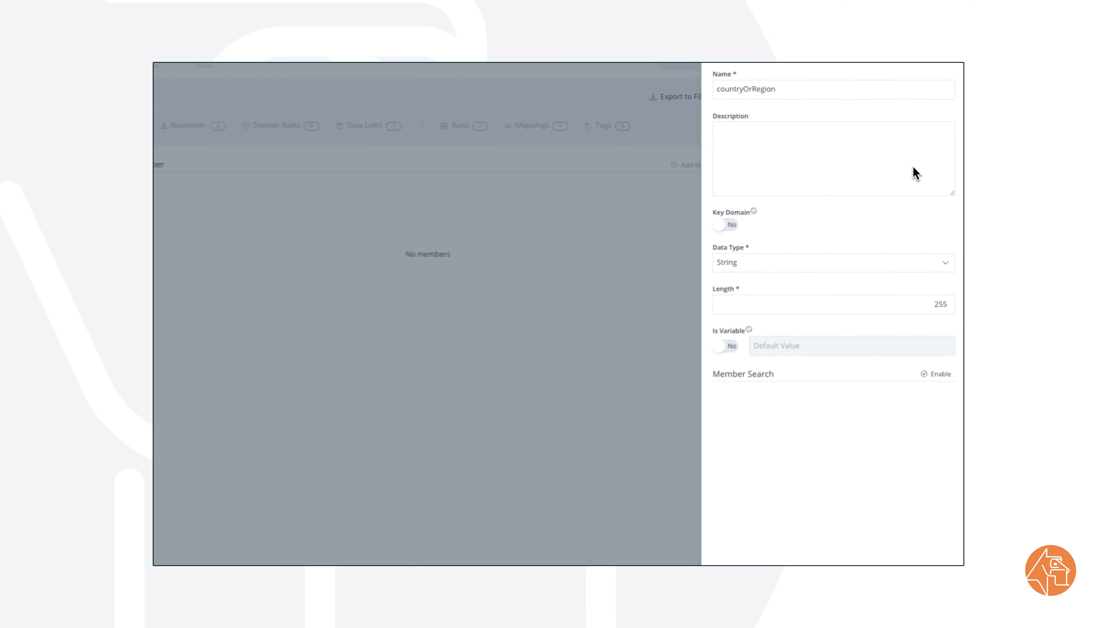
left_click(936, 386)
left_click(916, 431)
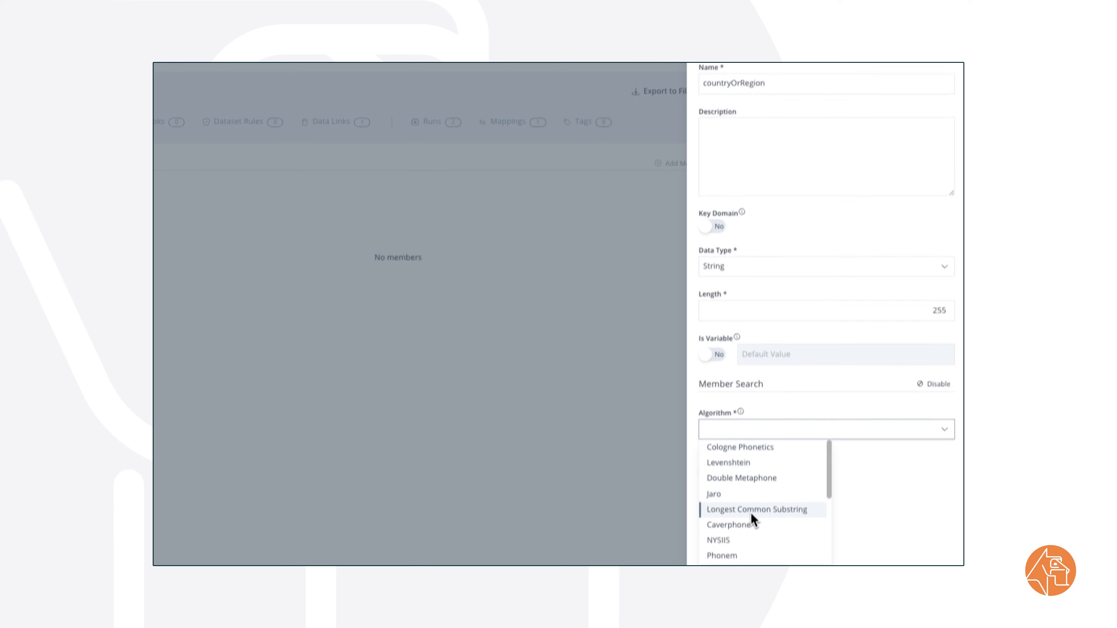
scroll(751, 519, "down", 3)
left_click(760, 328)
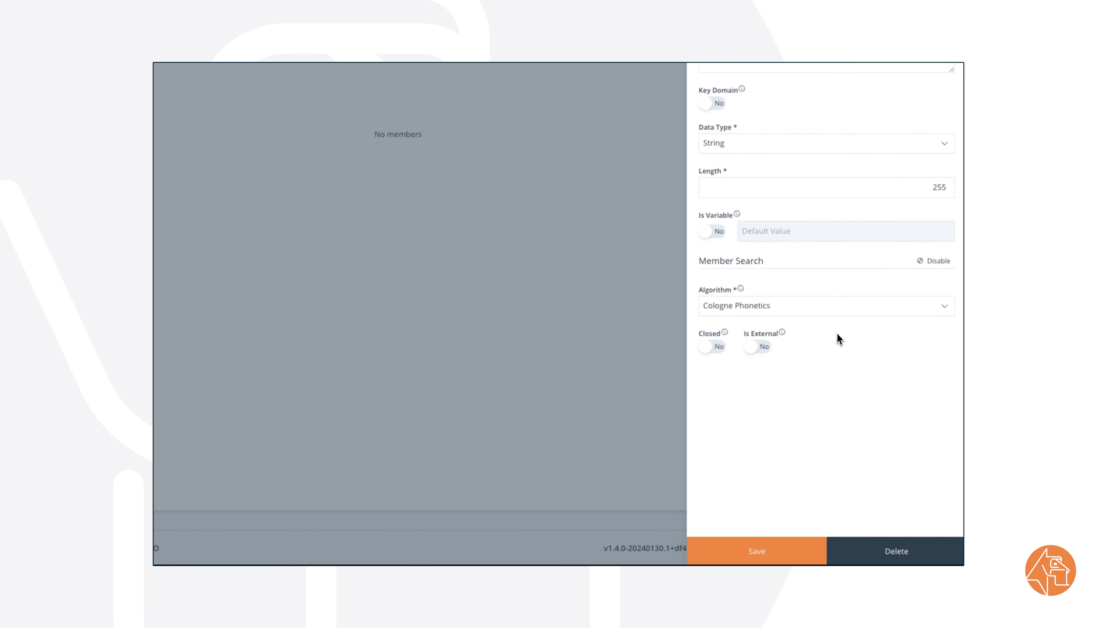
left_click(781, 546)
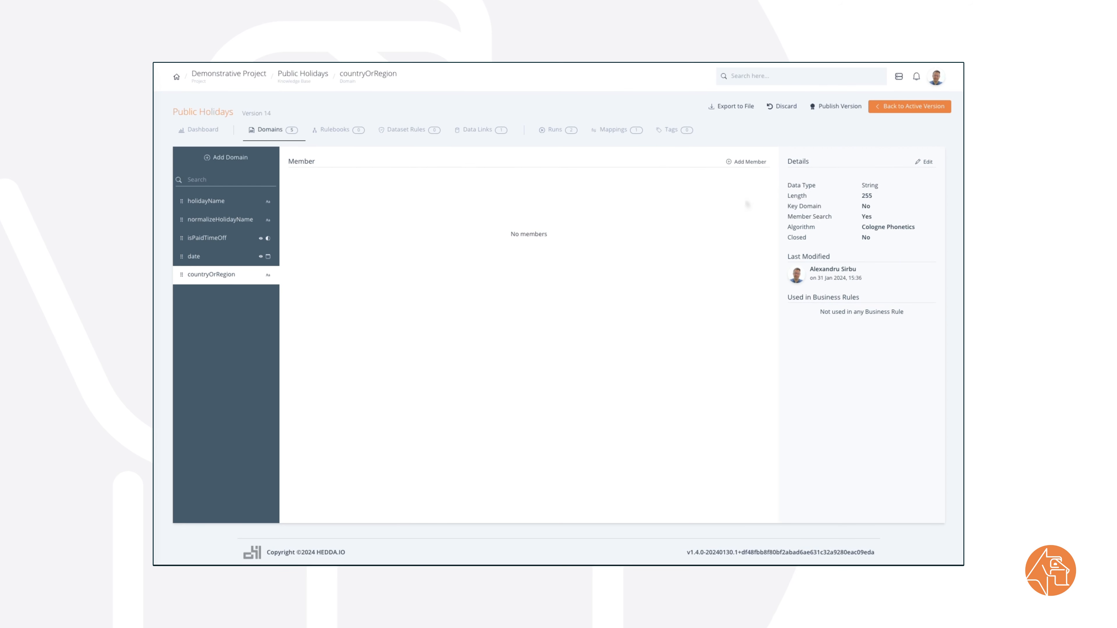
Add the copied Excel country list as members of the countryOrRegion domain with status Valid and save them all
left_click(747, 161)
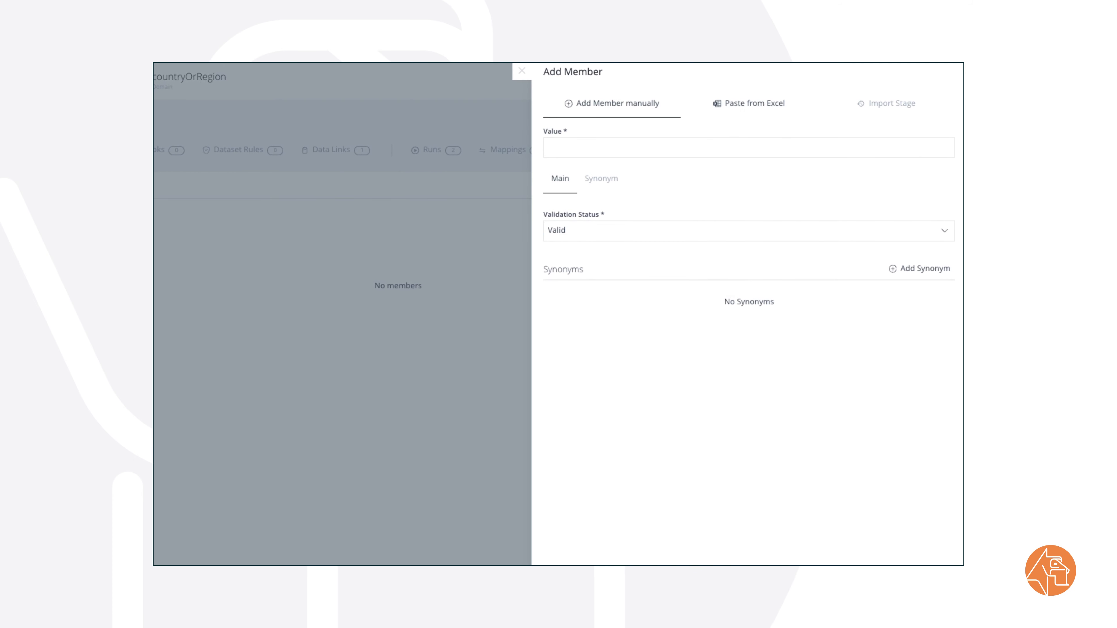
left_click(744, 106)
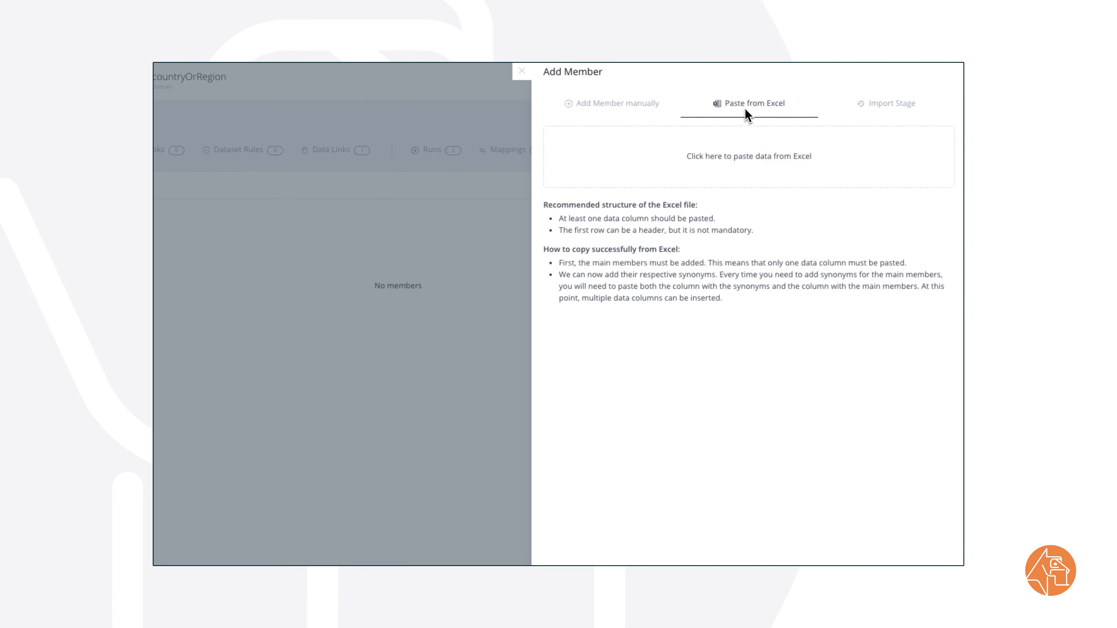
key("ctrl+v")
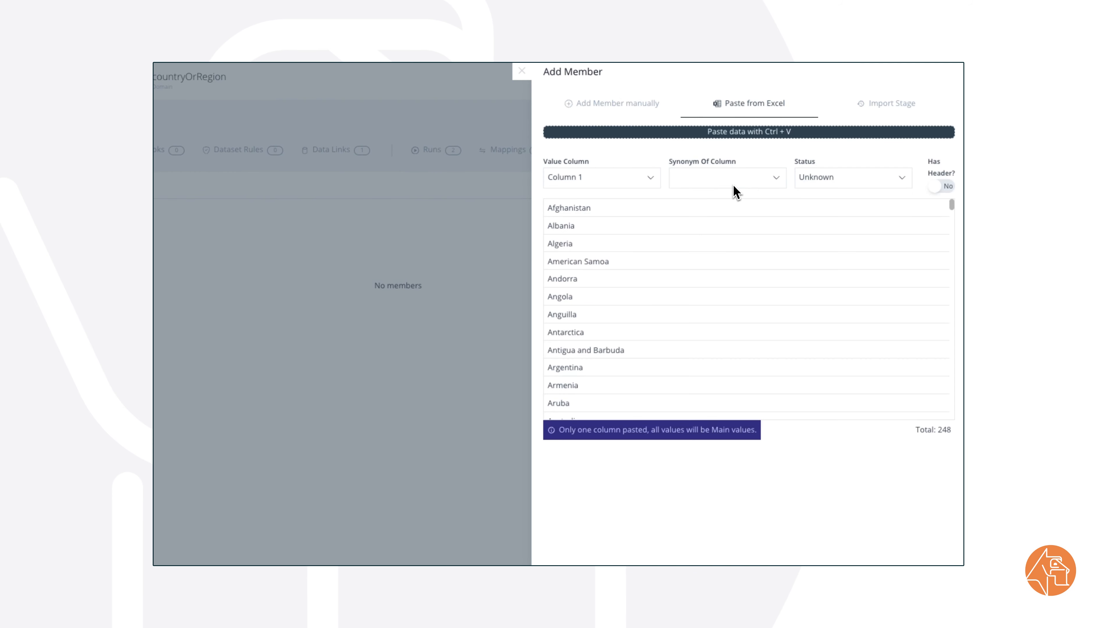
left_click(798, 182)
left_click(831, 214)
scroll(785, 394, "down", 5)
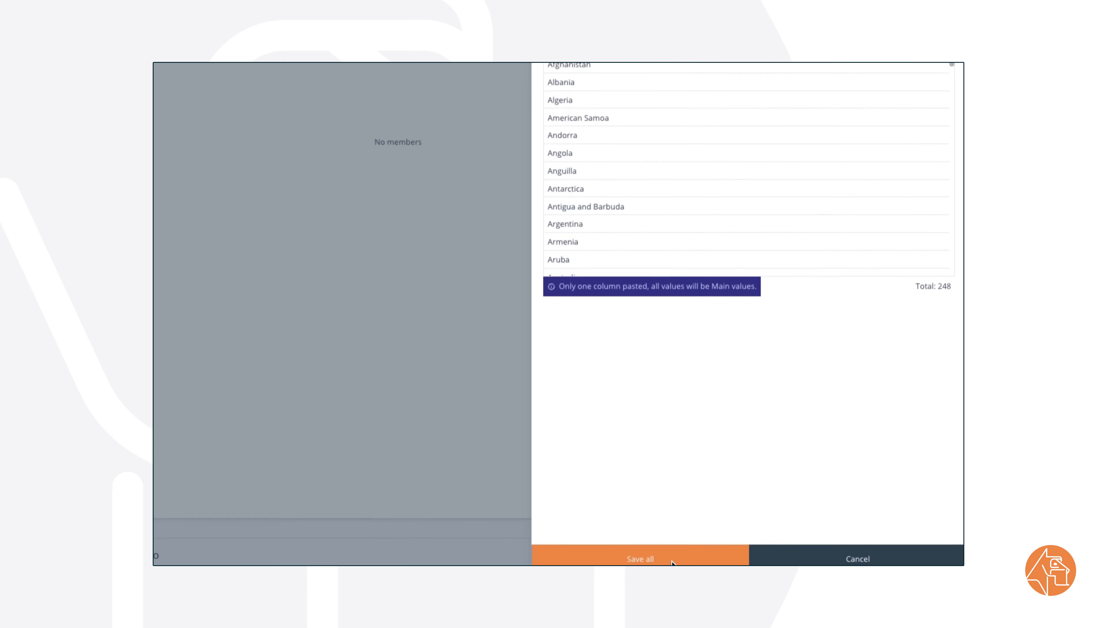
left_click(732, 557)
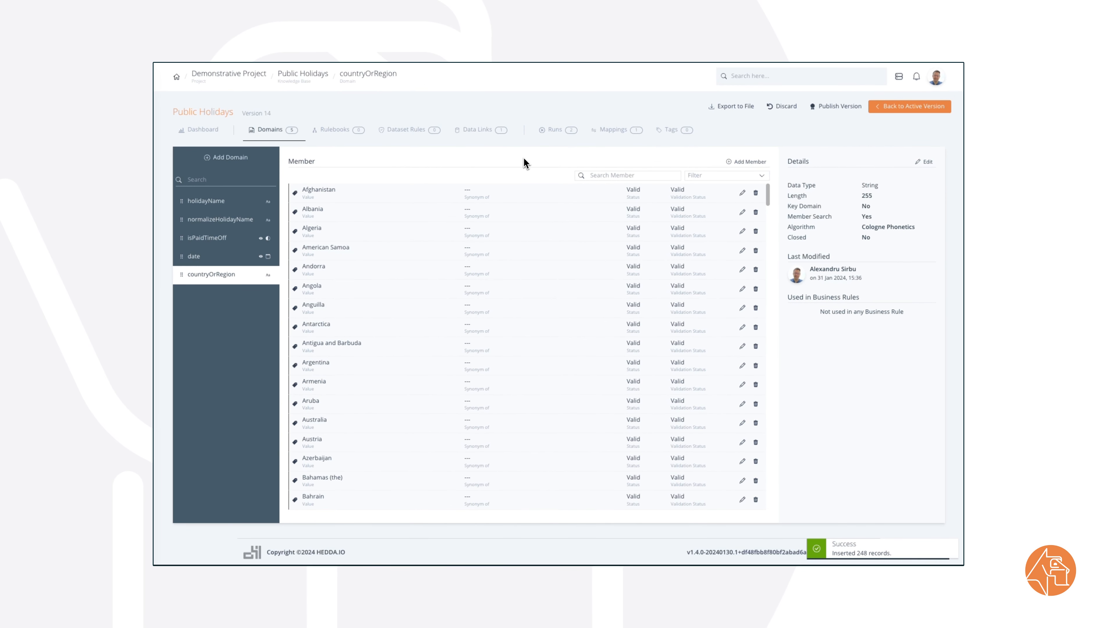
Run a preview of the Public Holidays knowledge base with PreviewRun and the PublicHolidaysDataset data link
left_click(211, 132)
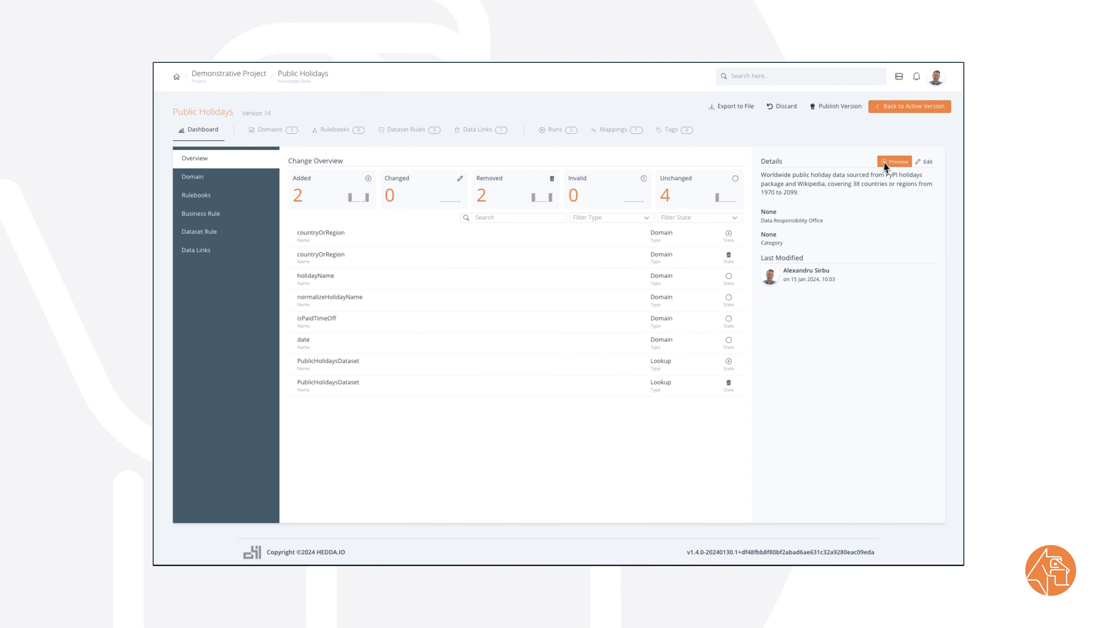
left_click(895, 162)
left_click(492, 154)
left_click(410, 183)
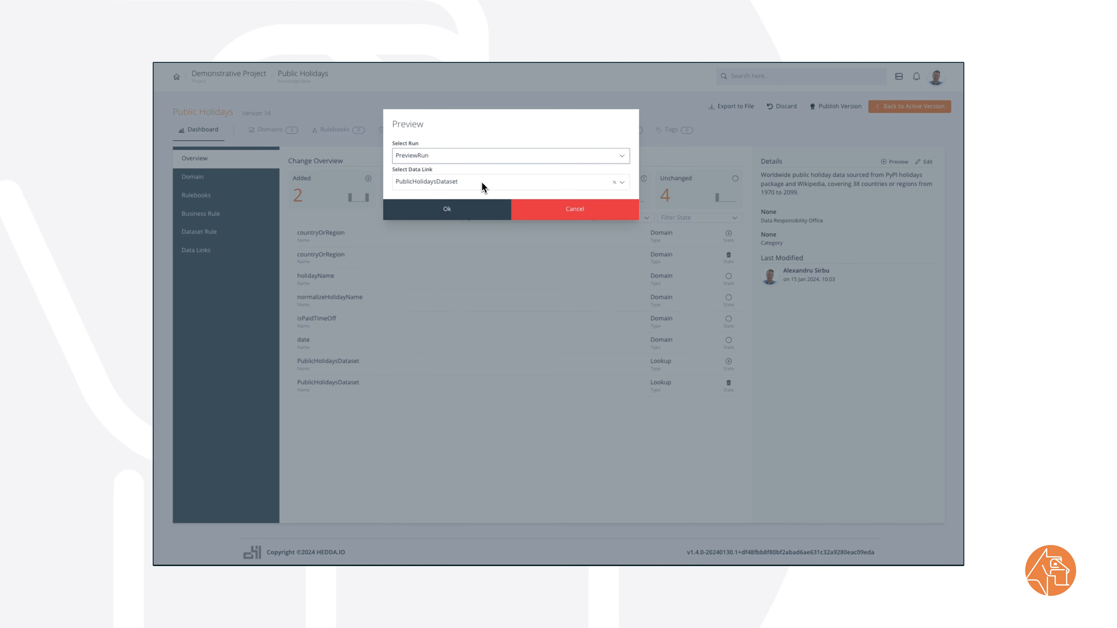
left_click(458, 210)
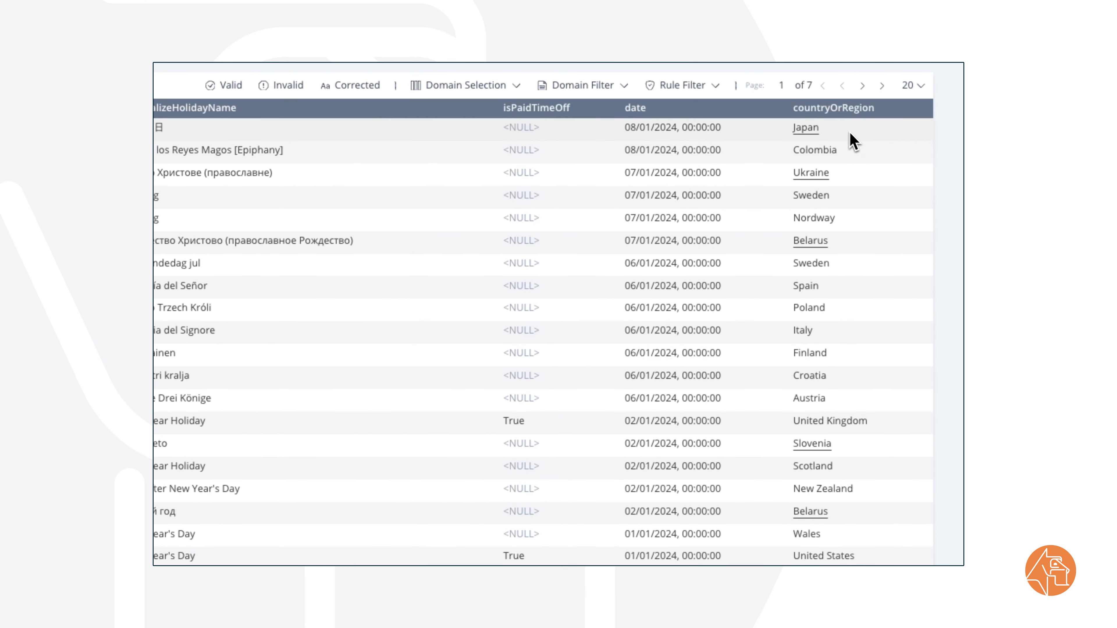
Examine the corrected countryOrRegion values in the preview and inspect the row result for the Belarus holiday dated 02/01/2024
mouse_move(907, 206)
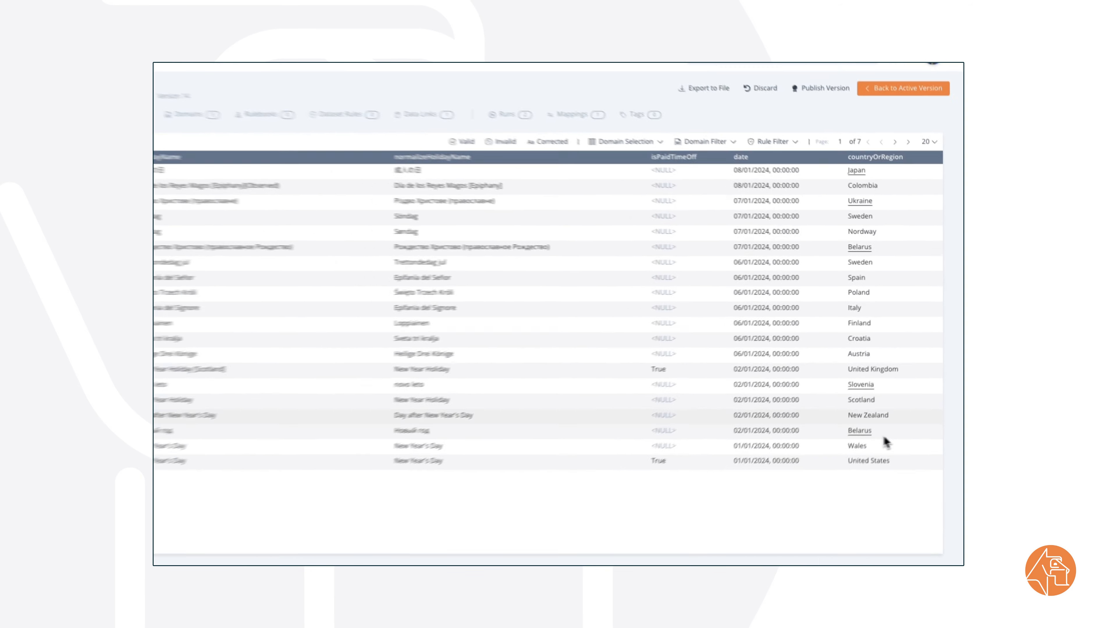
left_click(183, 414)
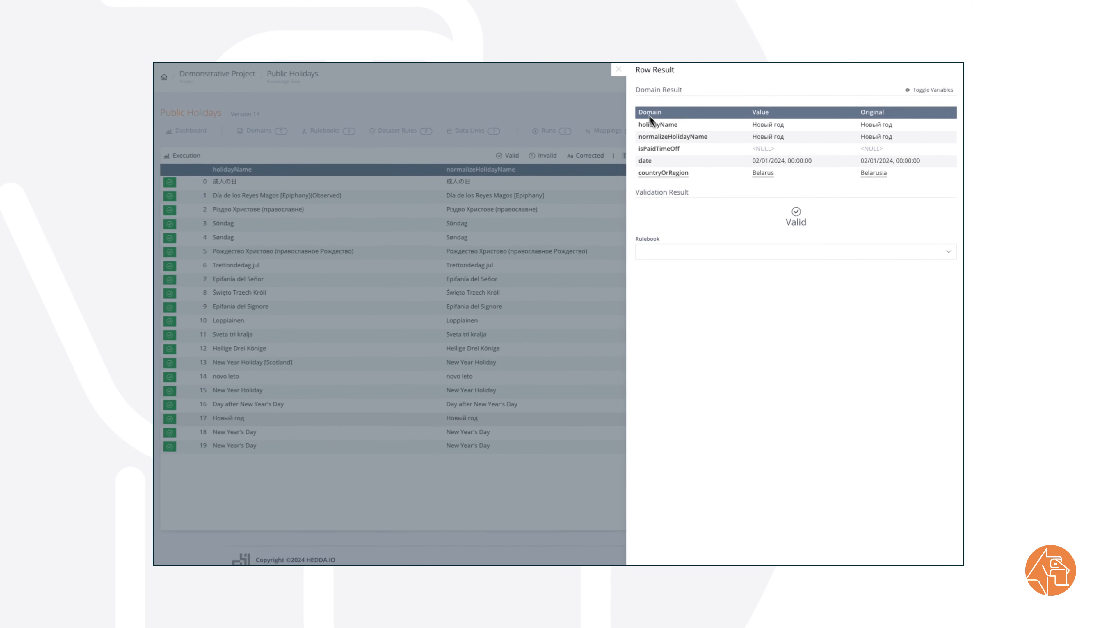
left_click(468, 71)
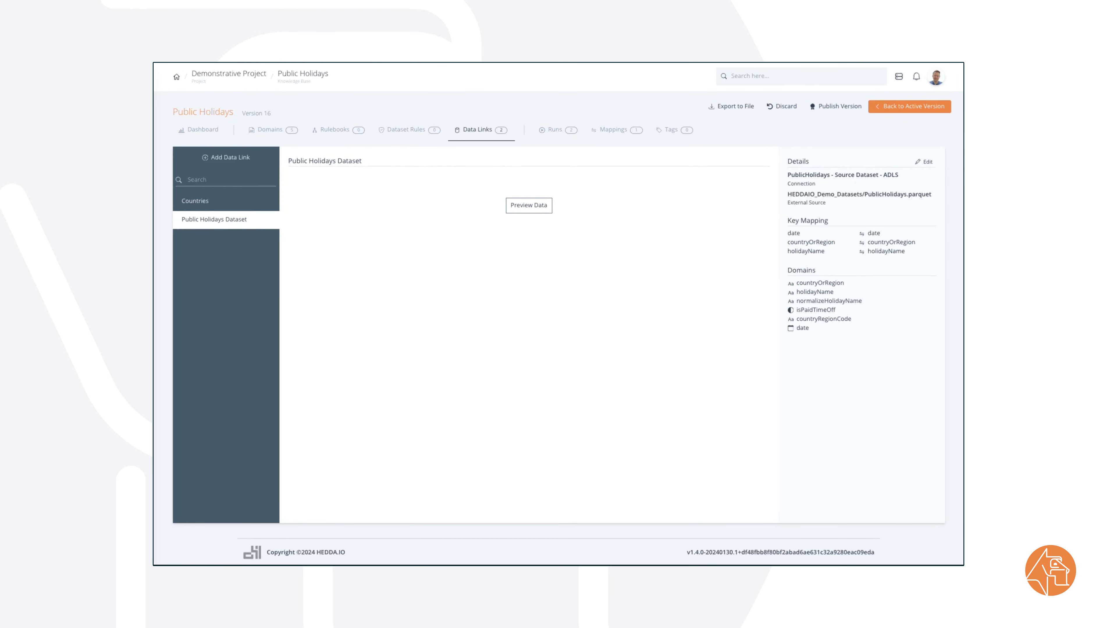
Preview the data of the Public Holidays Dataset and Countries data links, and view the countryOrRegion domain
left_click(535, 211)
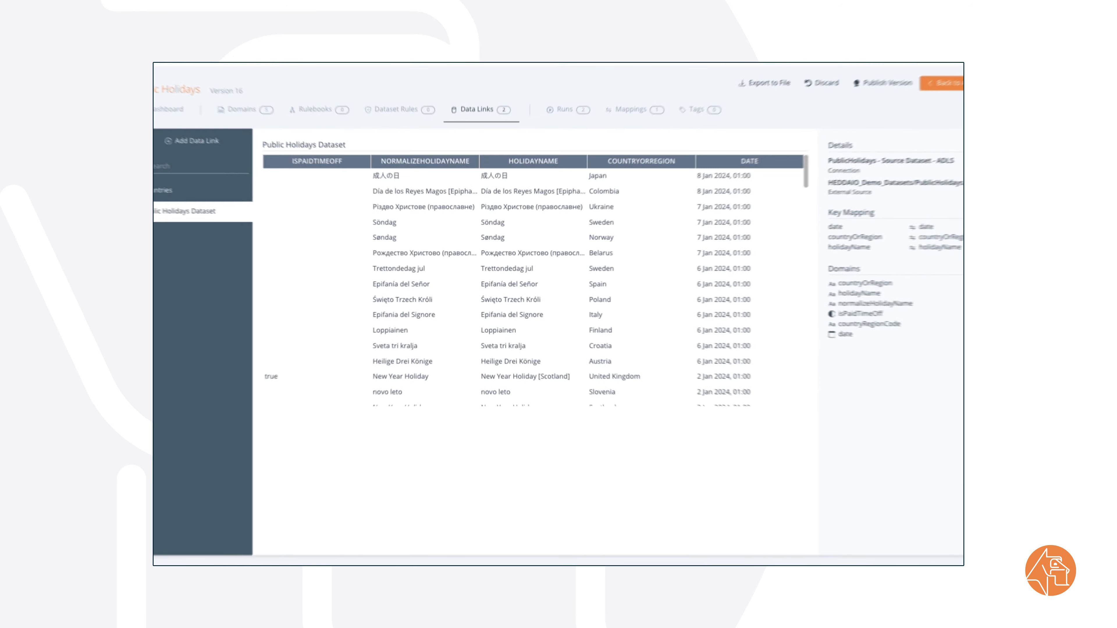
left_click(217, 203)
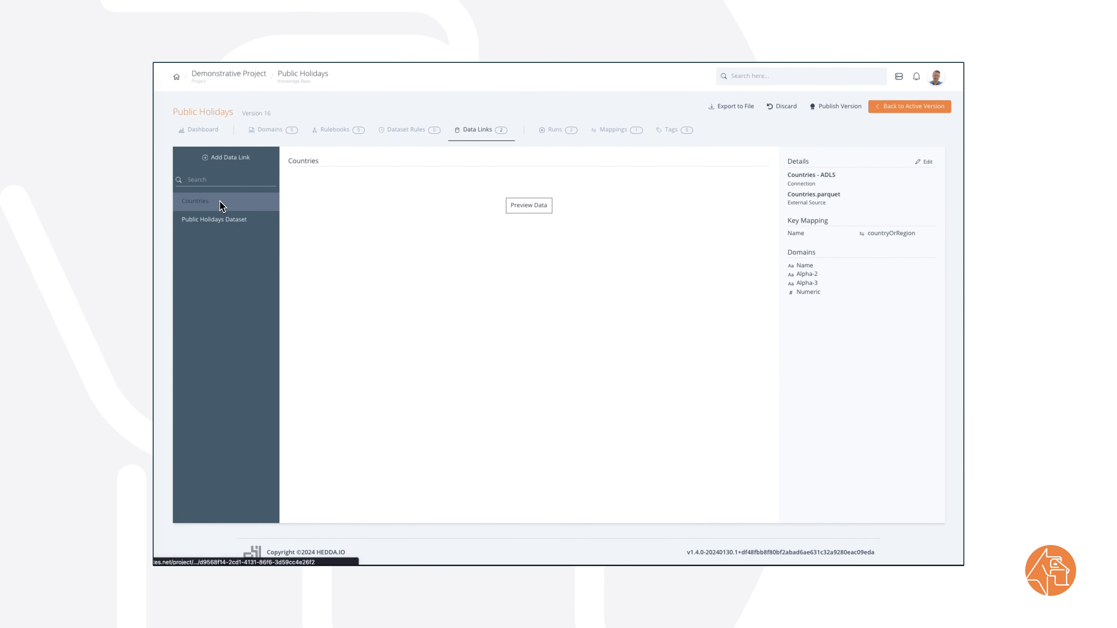
left_click(541, 209)
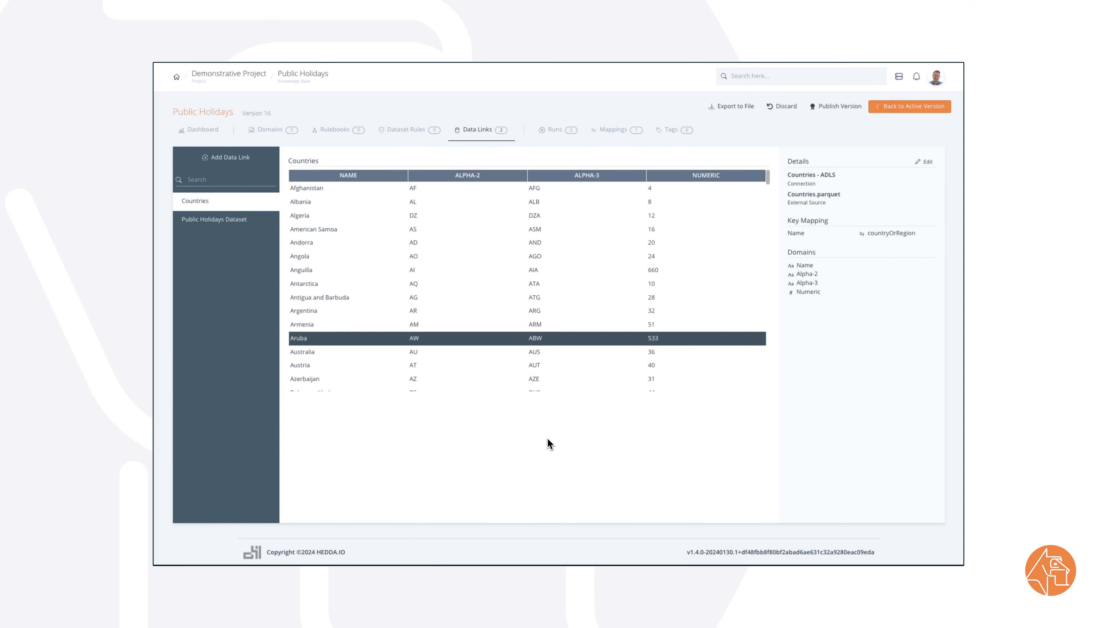
left_click(272, 129)
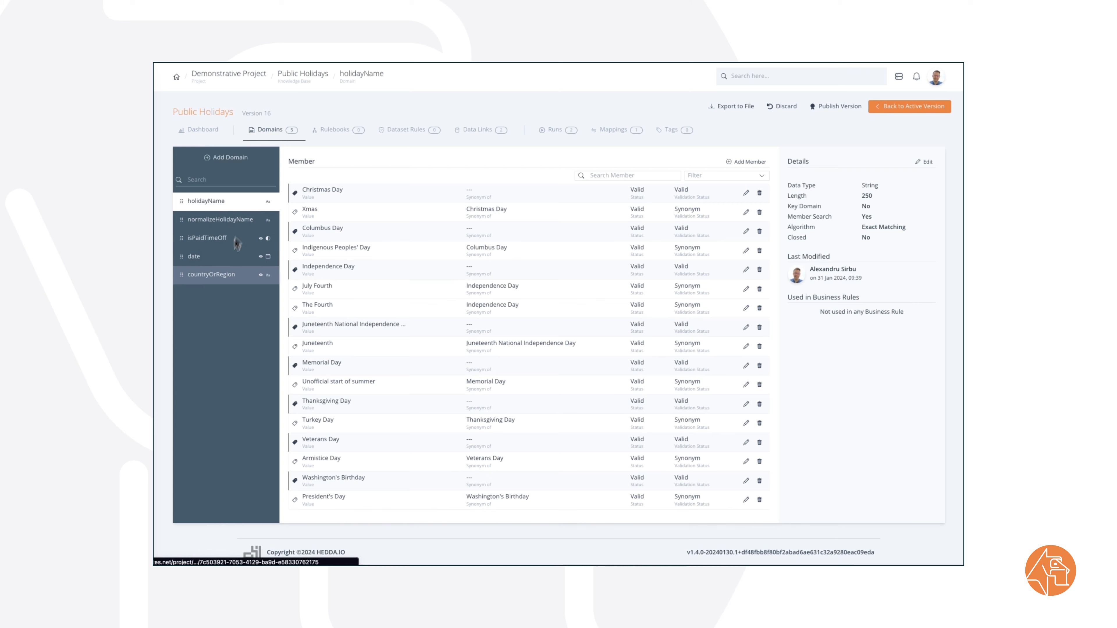
left_click(222, 269)
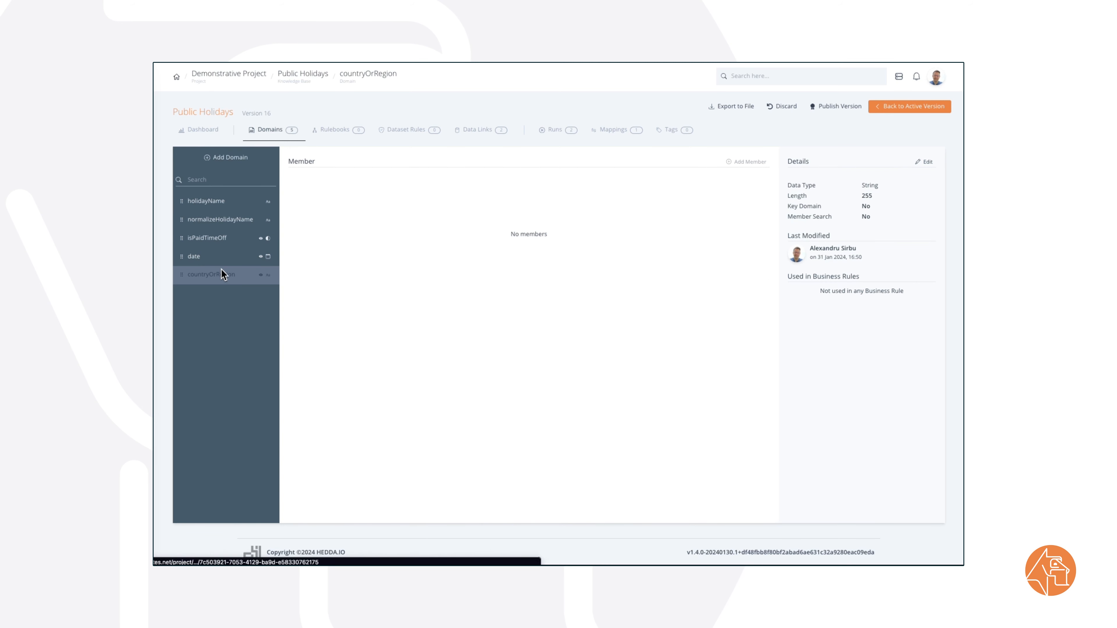
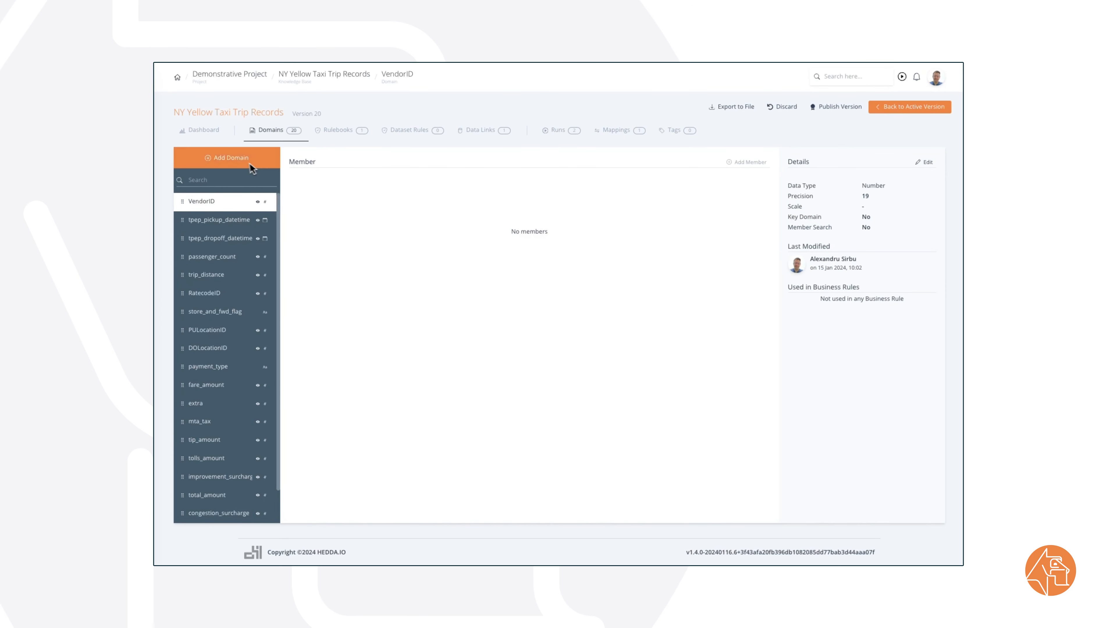
left_click(251, 167)
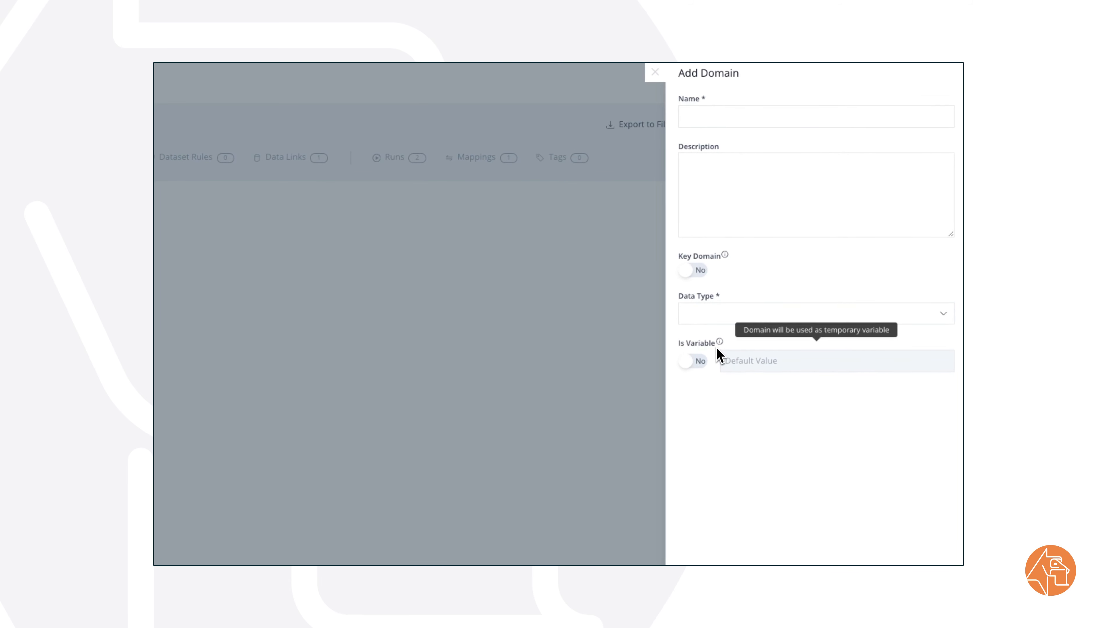
left_click(699, 365)
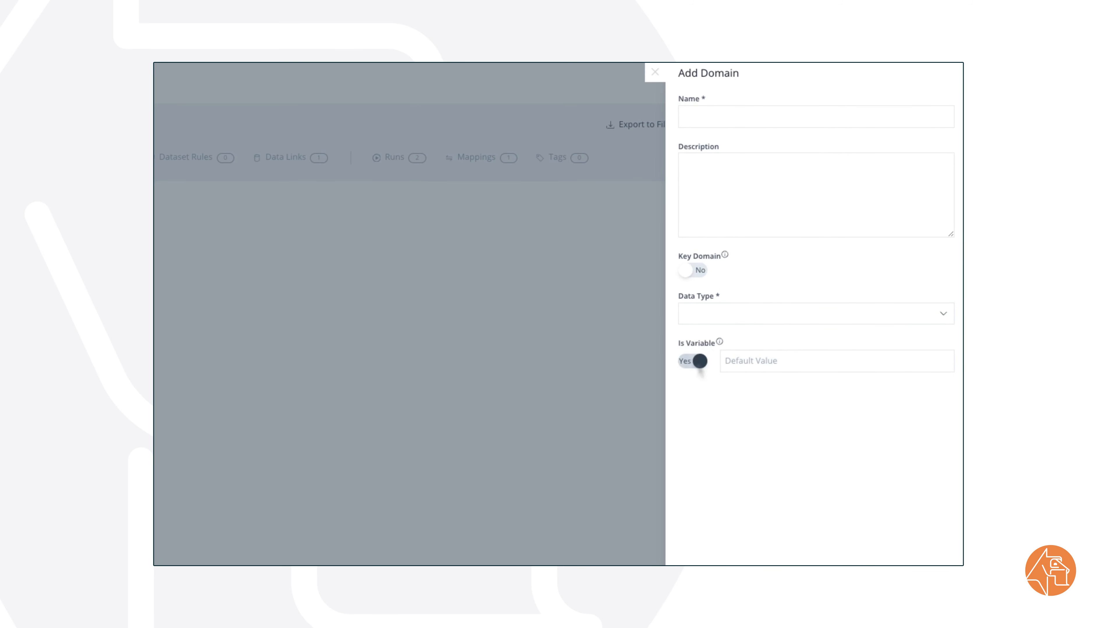
left_click(699, 363)
mouse_move(720, 342)
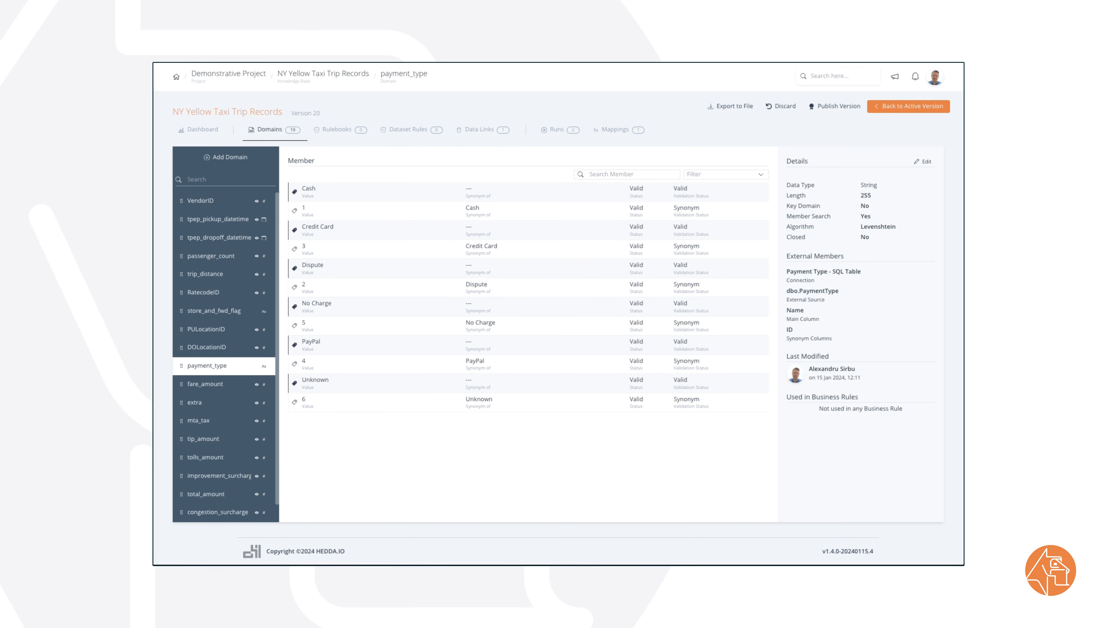
Start a new NY Yellow Taxi Trip Records domain named payment_dispute_investigation_status with the description Demonstration
scroll(224, 421, "down", 1)
left_click(226, 158)
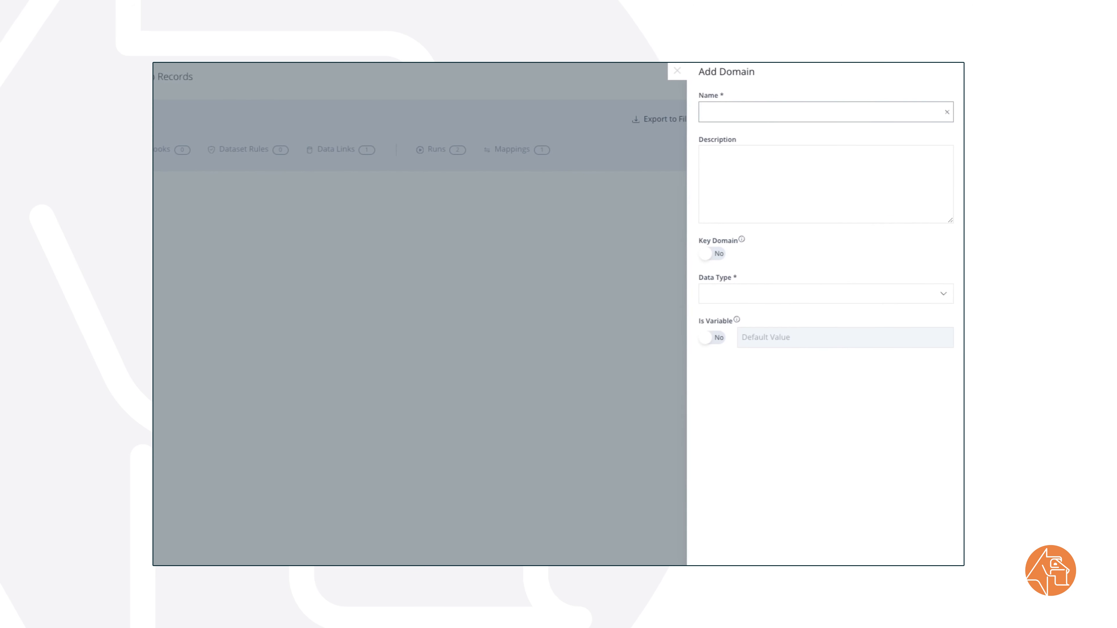
type("payment_dispute_")
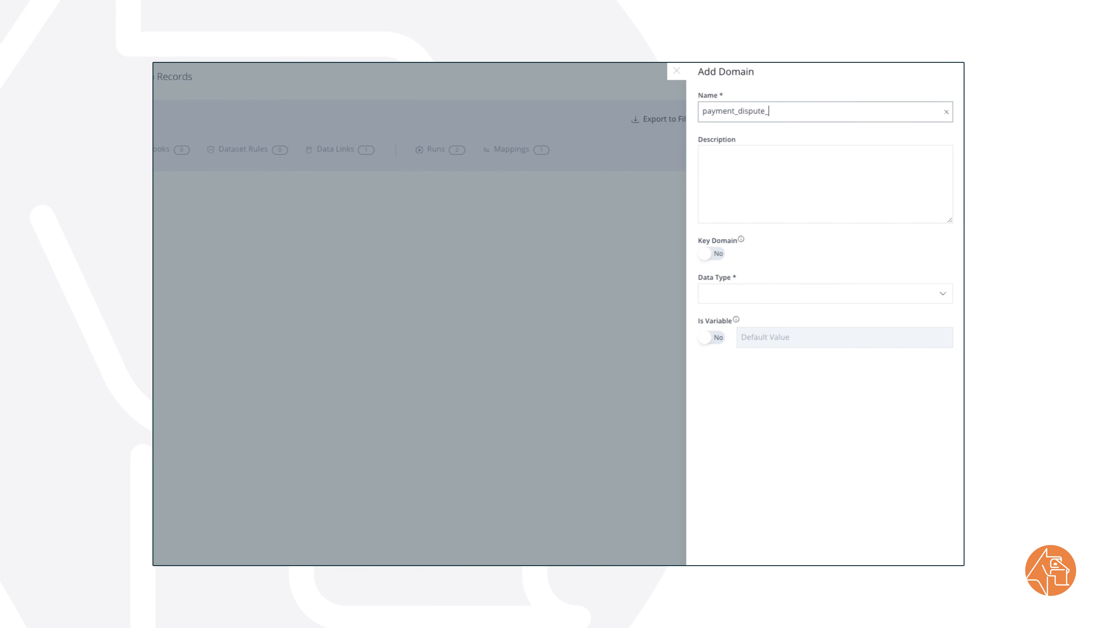
type("investigation_status")
key("Tab")
type("Demonstratio")
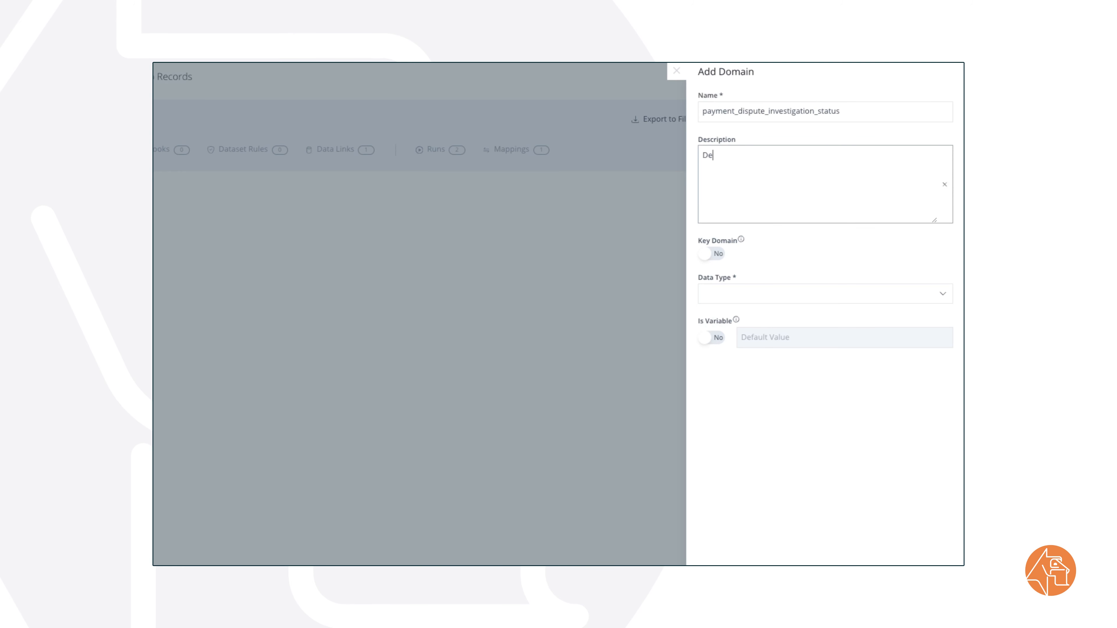
Make the new domain a variable with data type String and save it
left_click(711, 338)
left_click(825, 293)
left_click(716, 311)
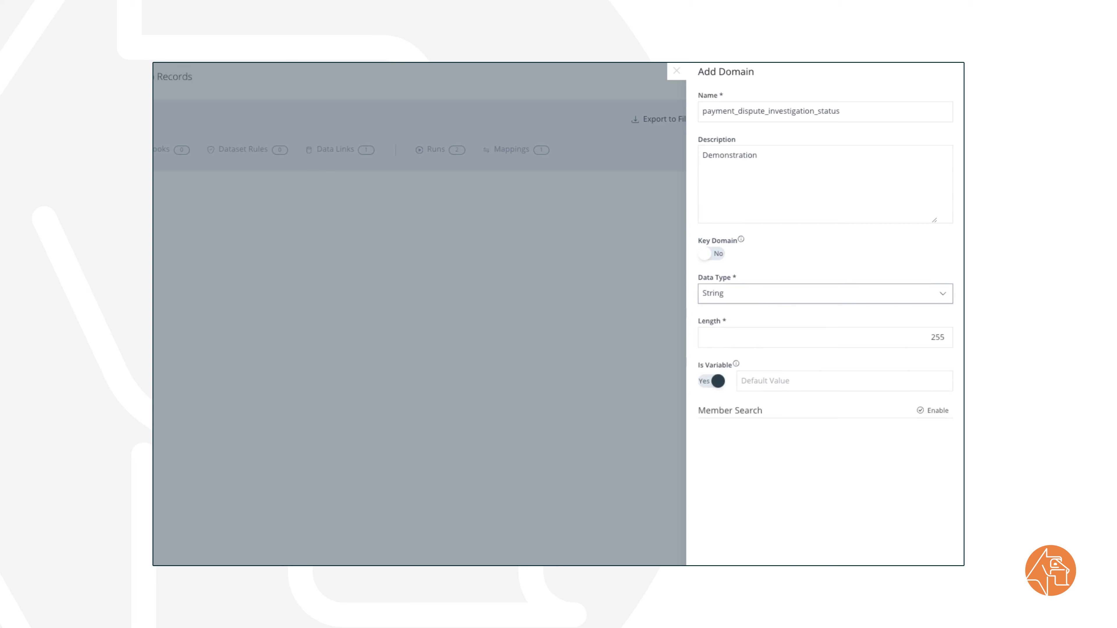
scroll(825, 308, "down", 5)
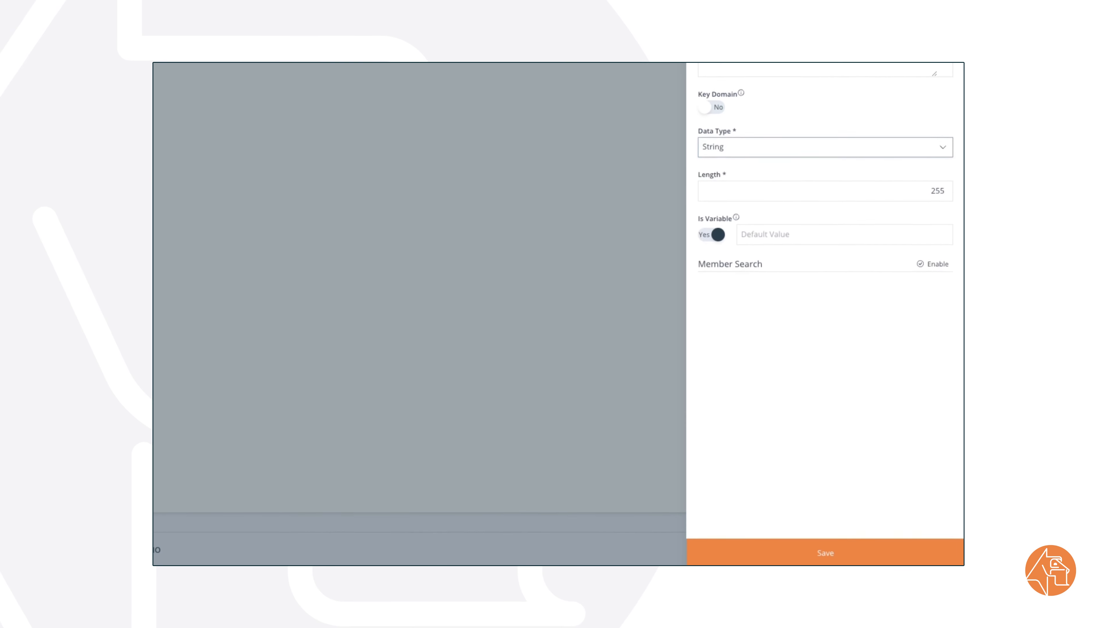
left_click(829, 551)
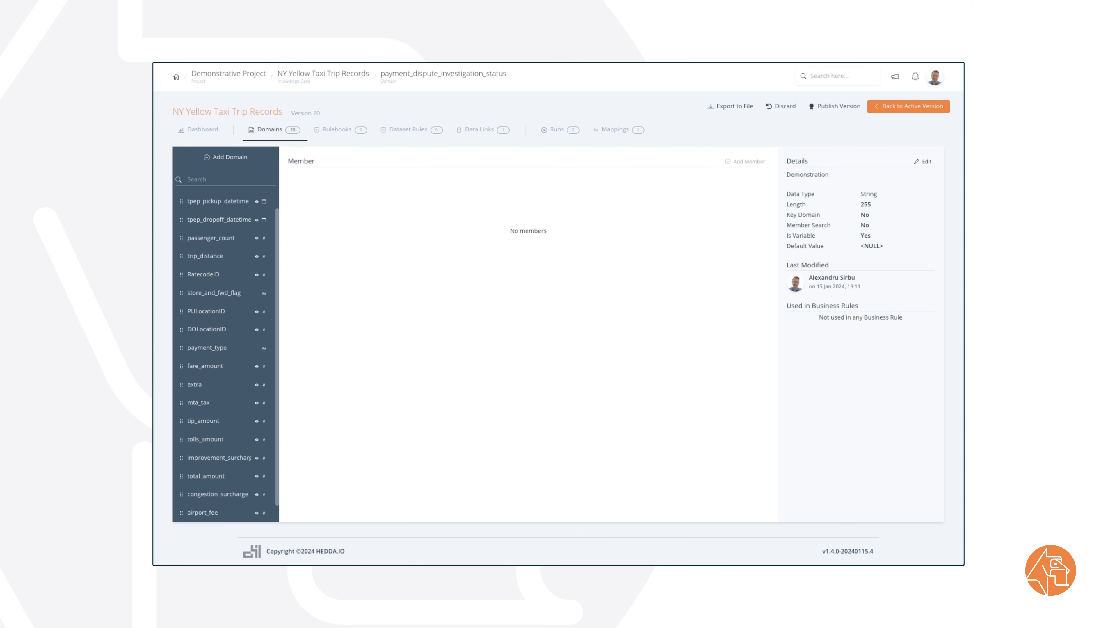
scroll(224, 422, "down", 1)
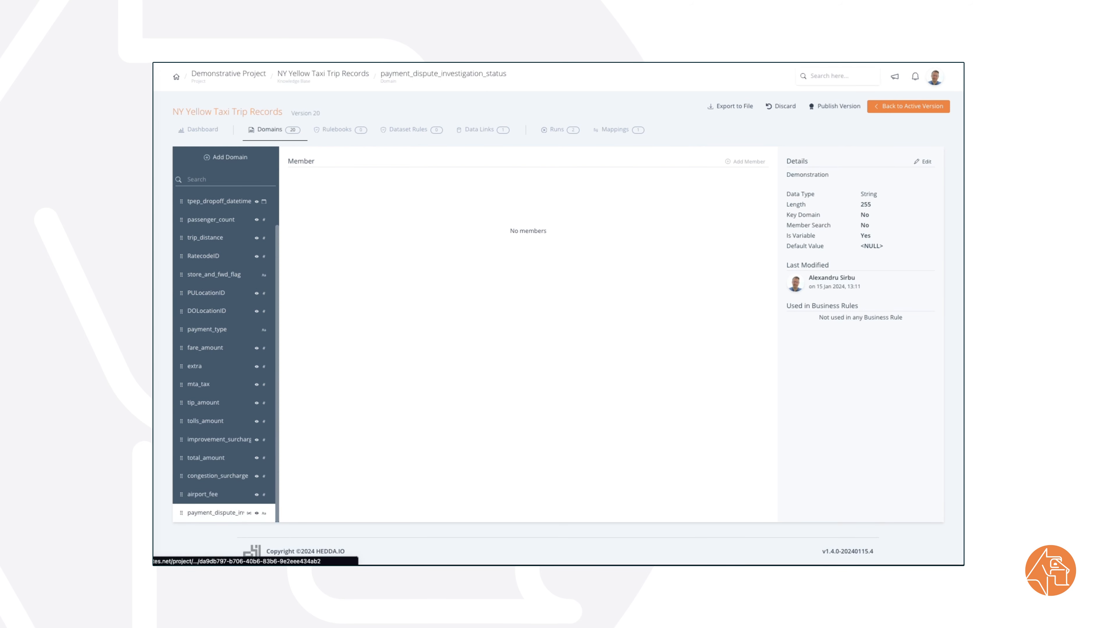
Create a rulebook named Payment Status Check with the description Demonstrative and save it
left_click(341, 131)
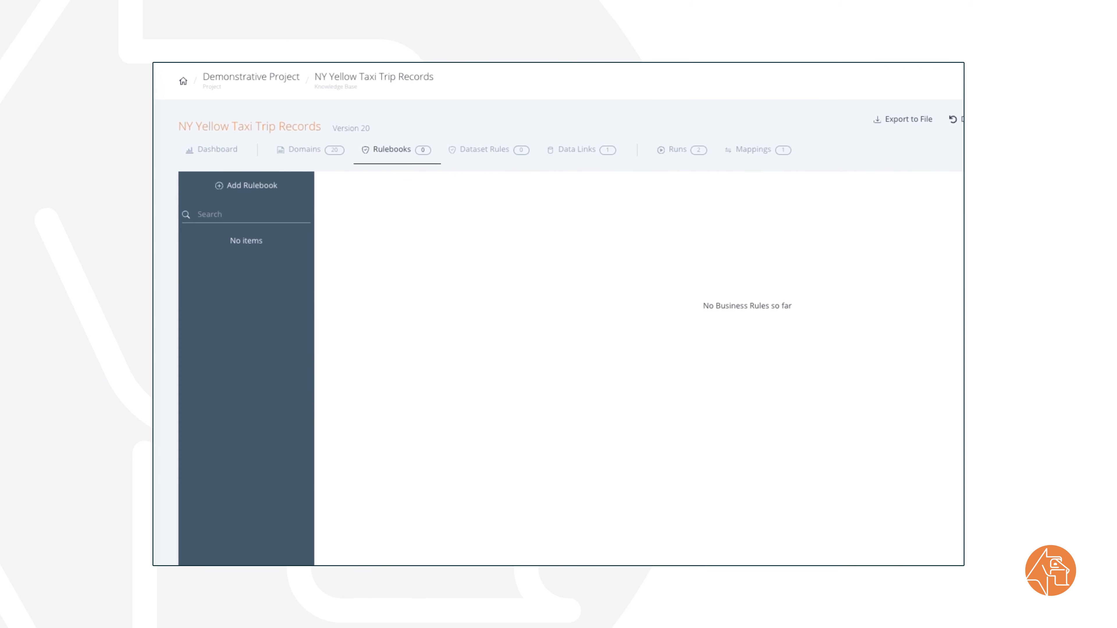
left_click(247, 185)
type("Payment Status Check")
key("Tab")
type("Demonstrative")
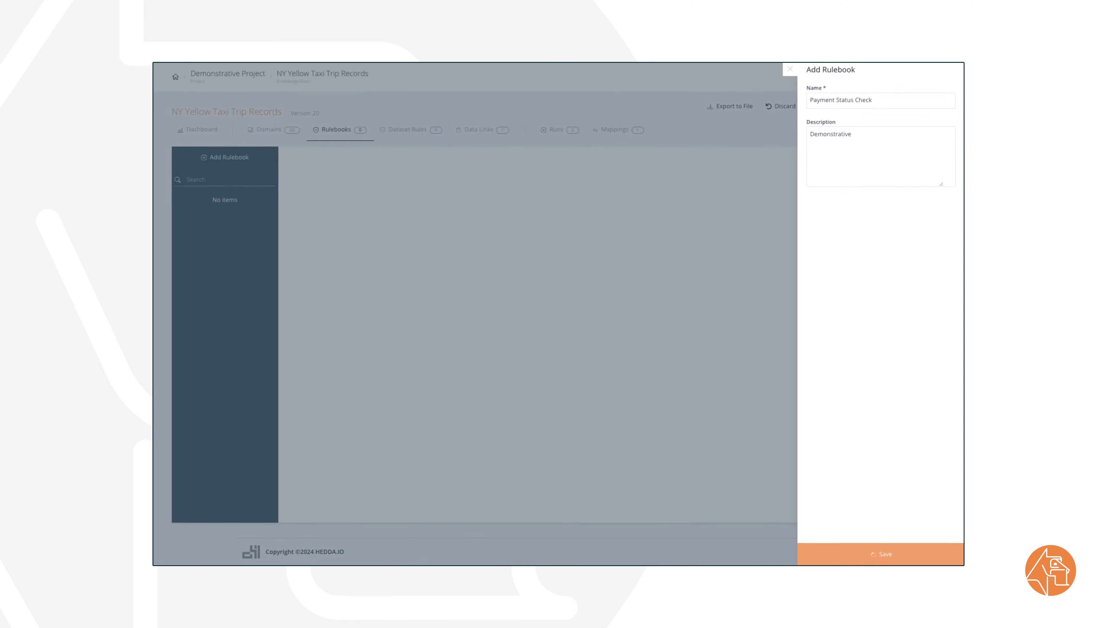
left_click(880, 554)
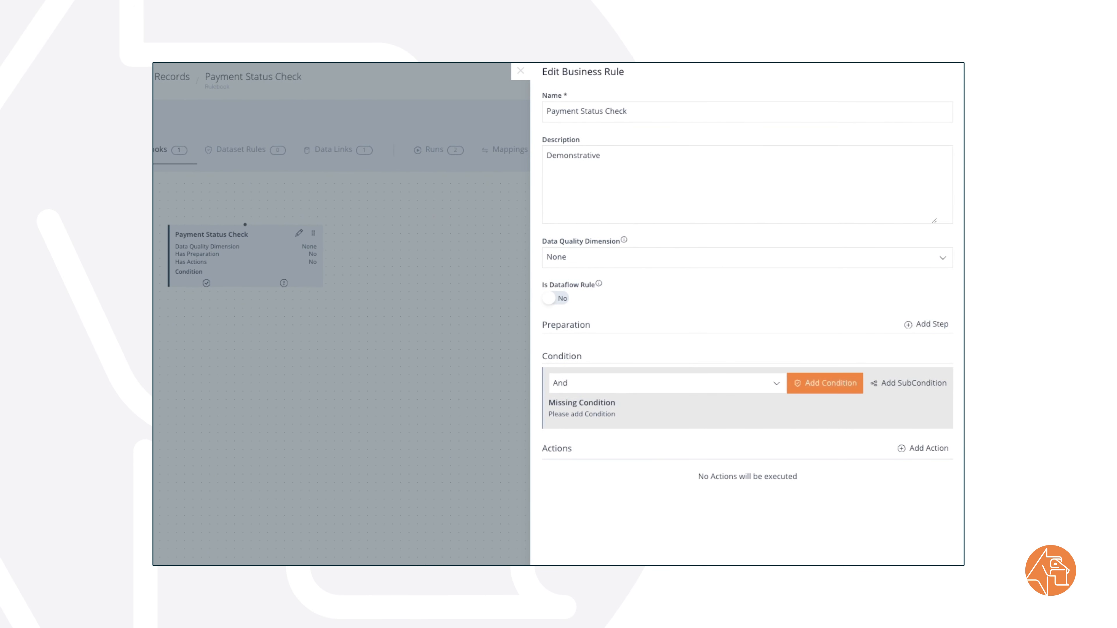
Add a condition to the Payment Status Check business rule requiring that payment_type Contains Dispute
left_click(825, 383)
left_click(599, 405)
scroll(615, 475, "down", 1)
scroll(633, 347, "down", 4)
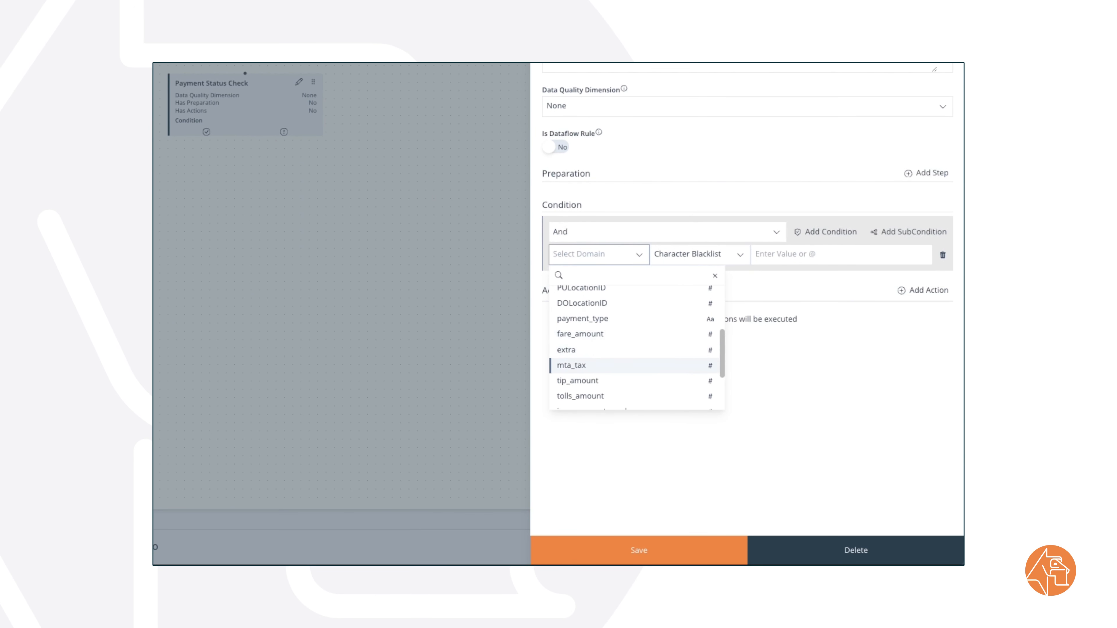
scroll(633, 347, "up", 4)
scroll(633, 347, "down", 2)
left_click(583, 326)
left_click(699, 255)
left_click(682, 321)
left_click(814, 255)
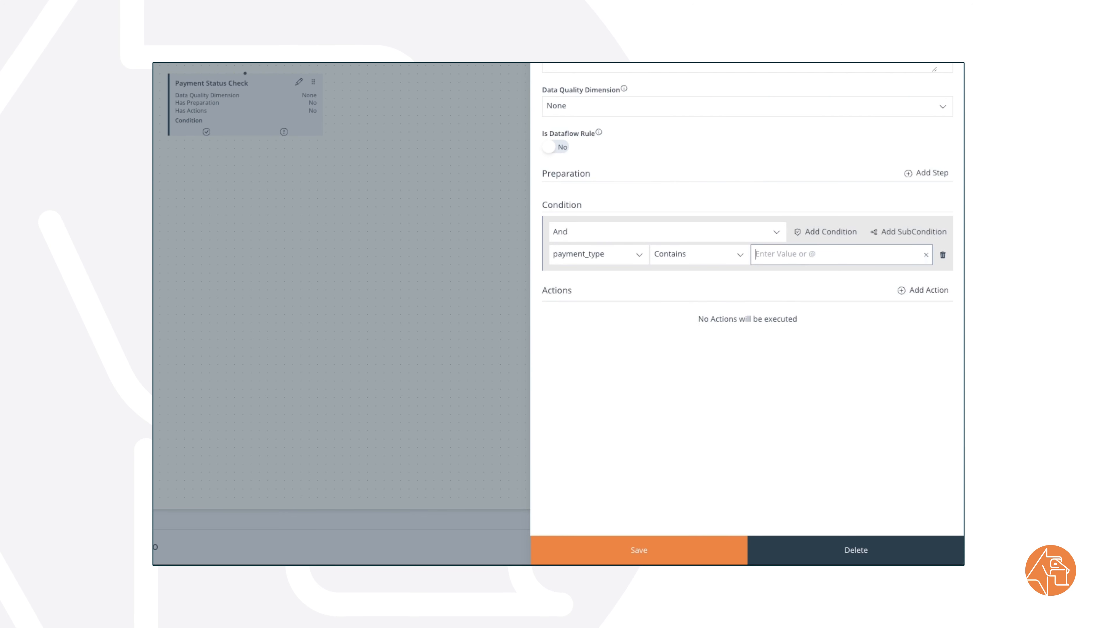
type("Dispute")
Add an action that sets payment_dispute_investigation_status to To be Investigated, and mark the business rule as a dataflow rule
left_click(923, 291)
left_click(600, 320)
scroll(628, 387, "down", 5)
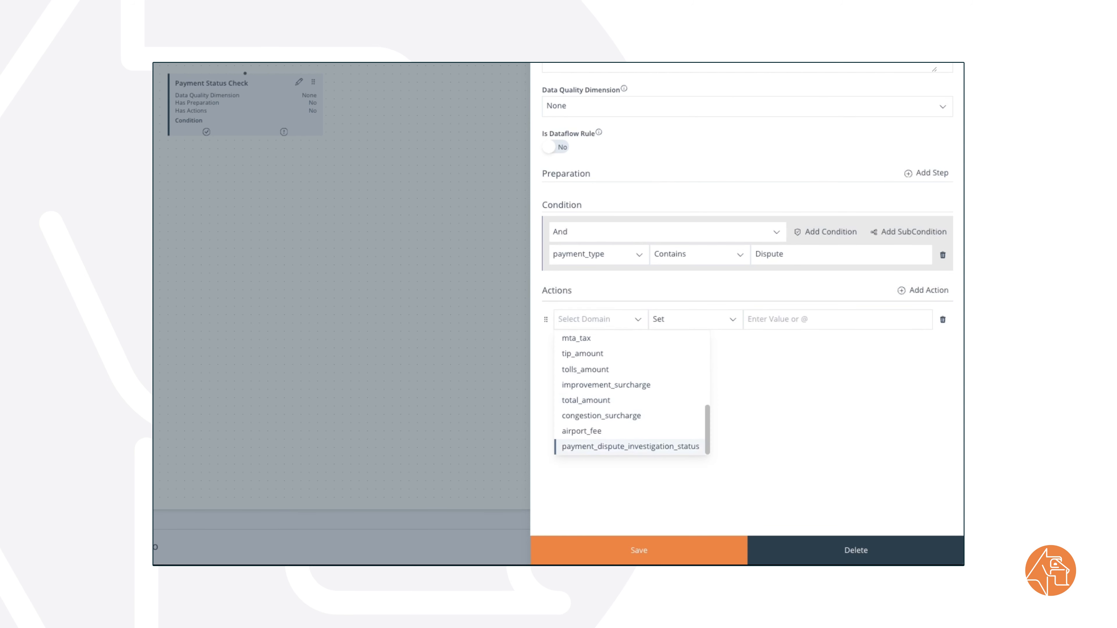
left_click(630, 447)
left_click(826, 320)
type("To be Investigated")
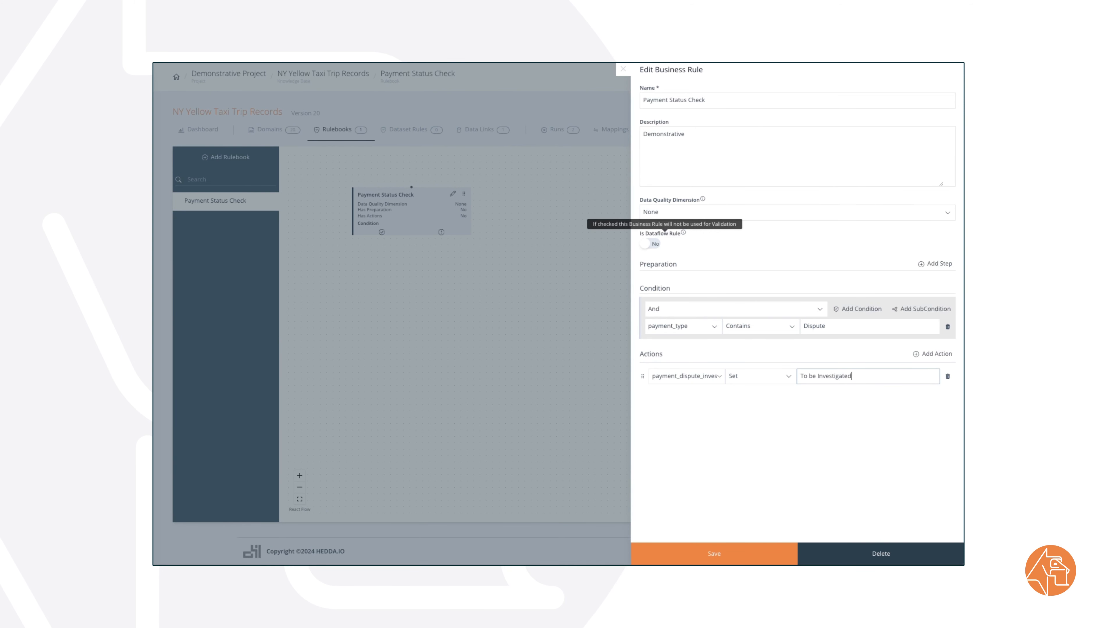
left_click(650, 244)
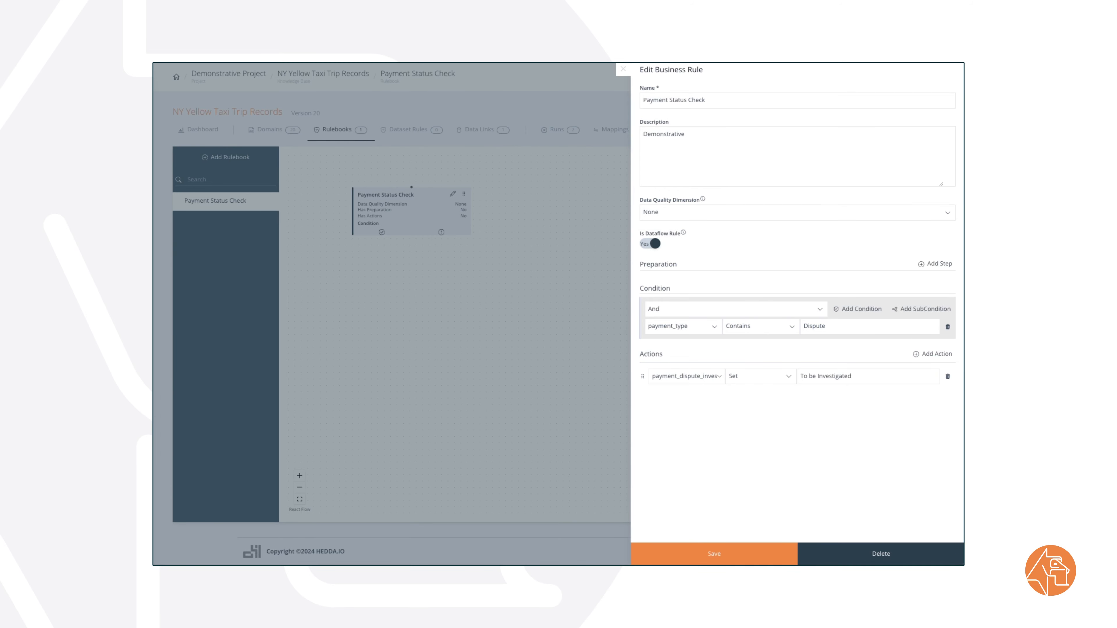
Save the edited Payment Status Check business rule
left_click(714, 554)
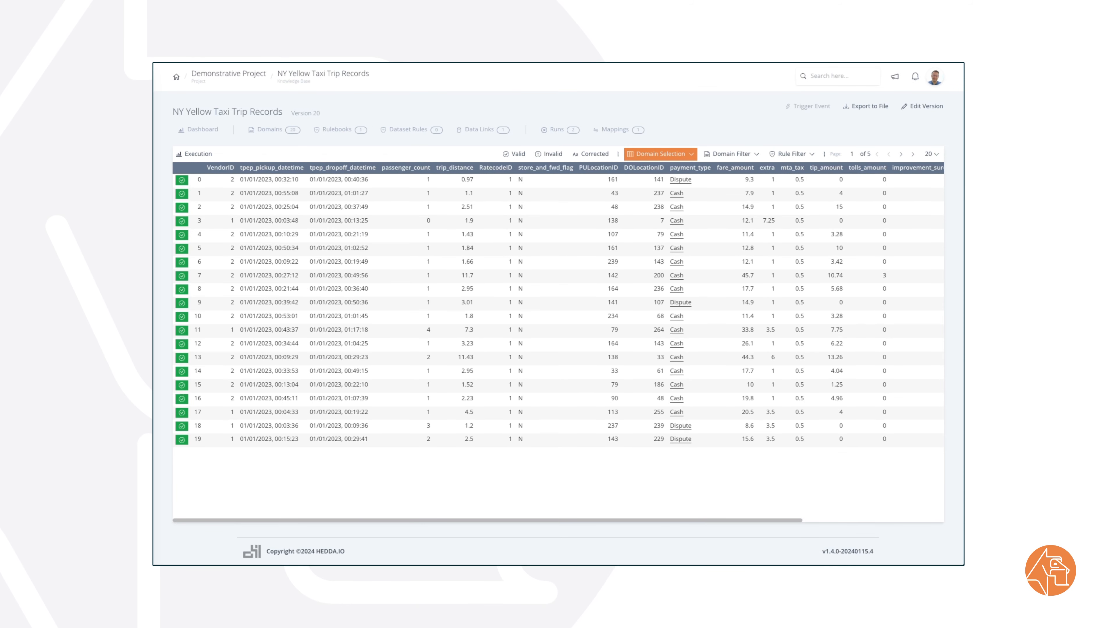
Show the payment_dispute_investigation_status variable as a column in the execution results and compare it with payment_type
scroll(558, 343, "right", 5)
scroll(559, 343, "left", 5)
left_click(680, 180)
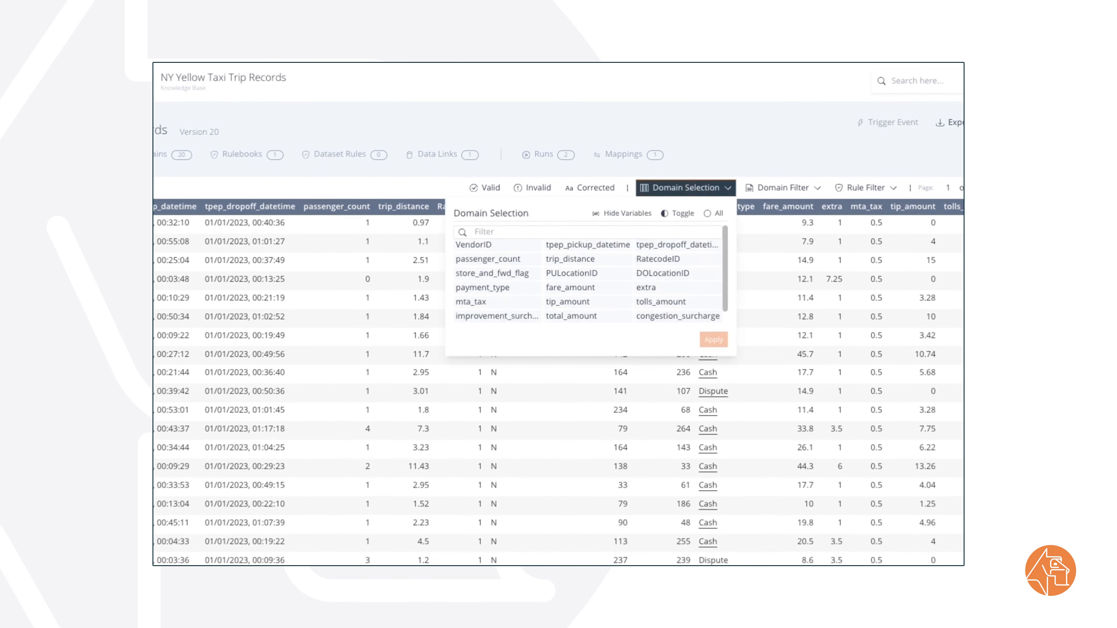
scroll(589, 263, "down", 1)
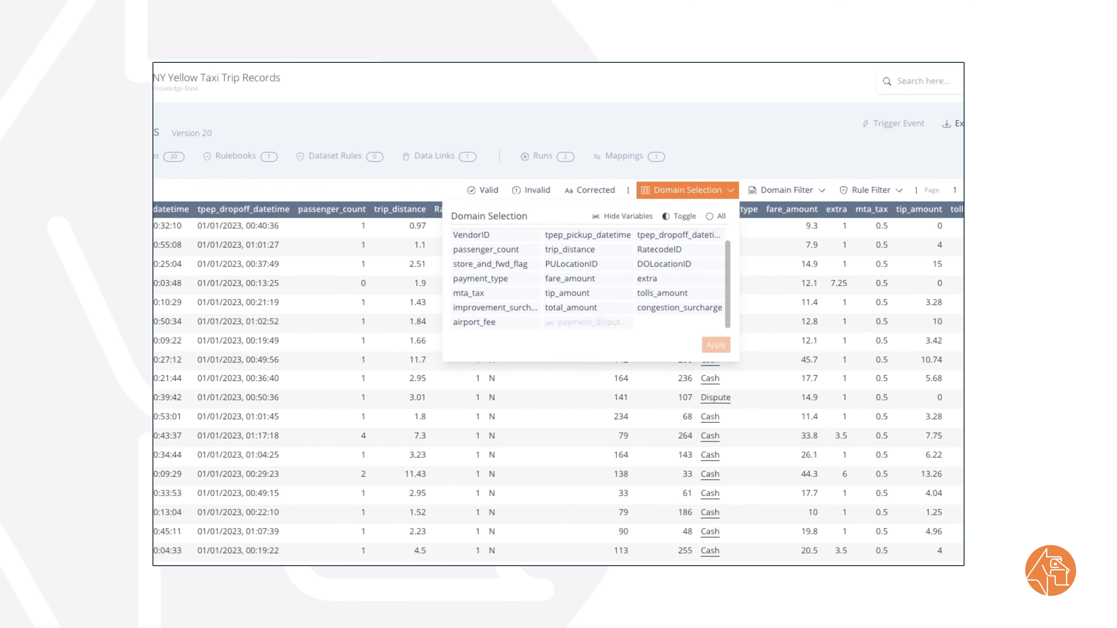
left_click(588, 323)
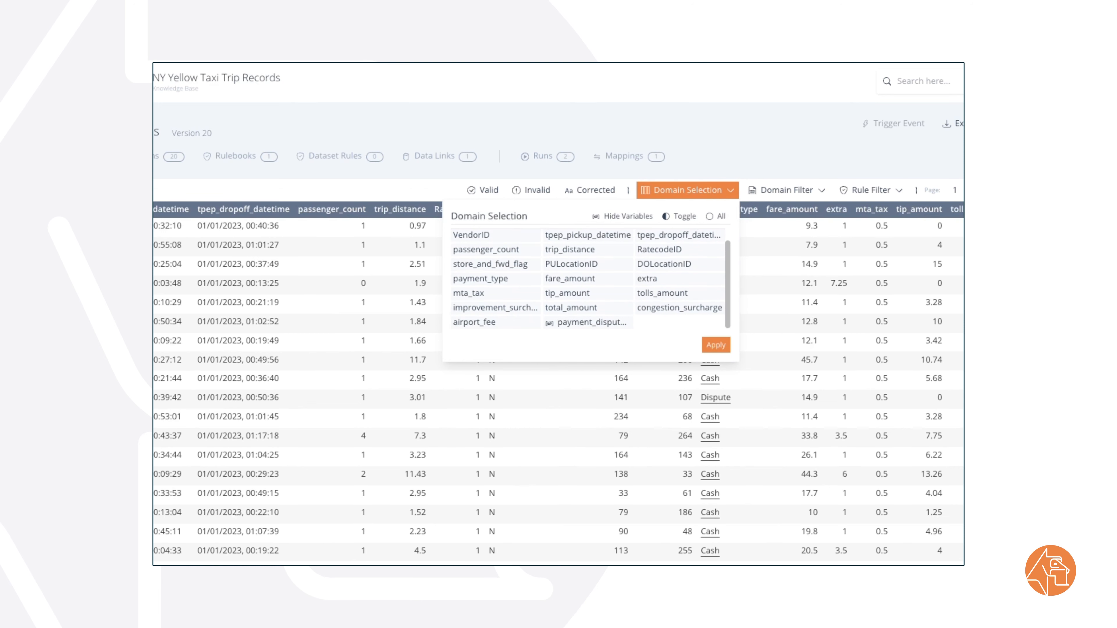
left_click(716, 345)
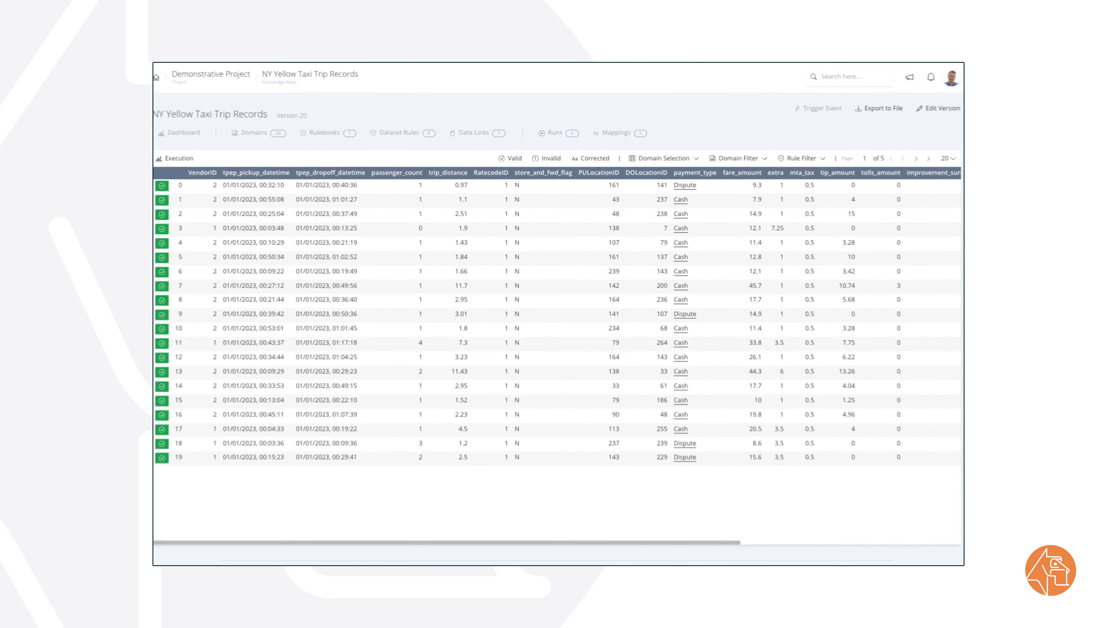
scroll(558, 343, "right", 6)
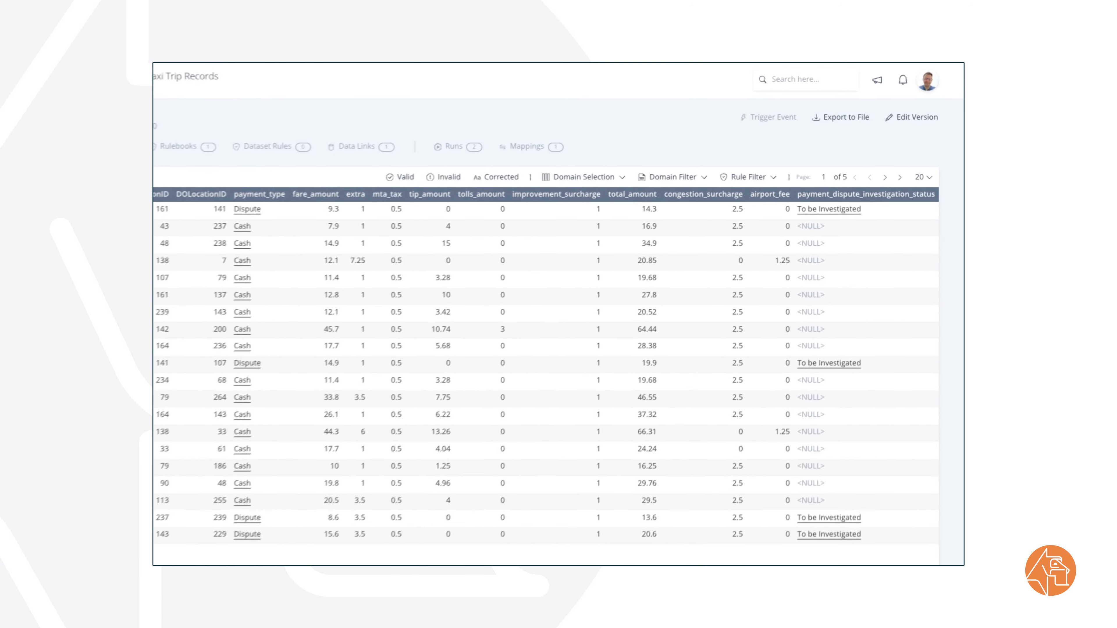
mouse_move(260, 210)
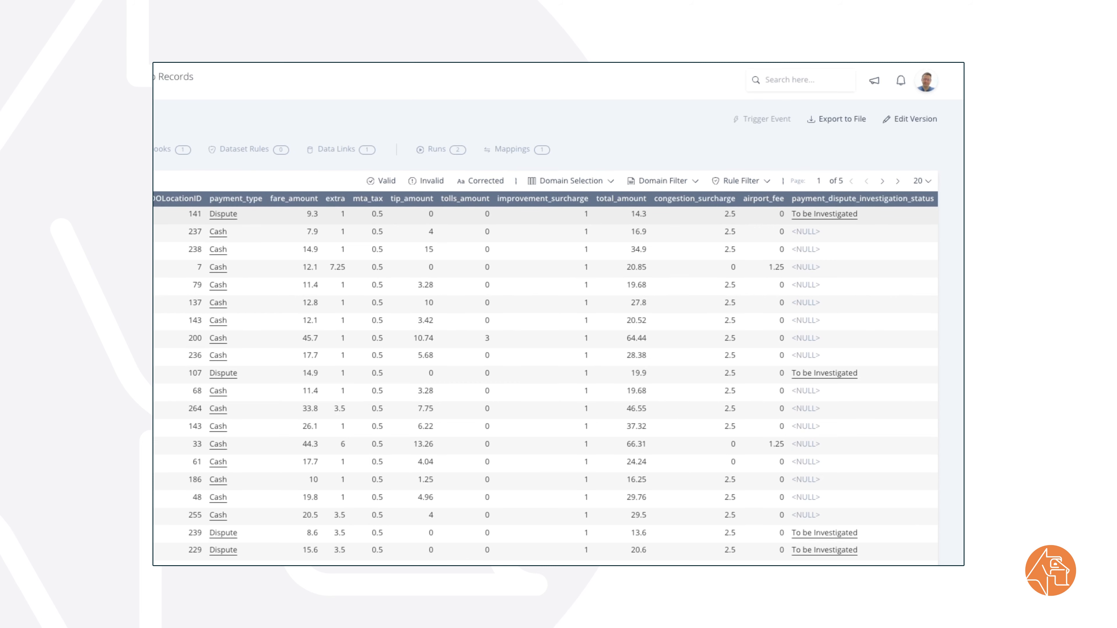
mouse_move(824, 214)
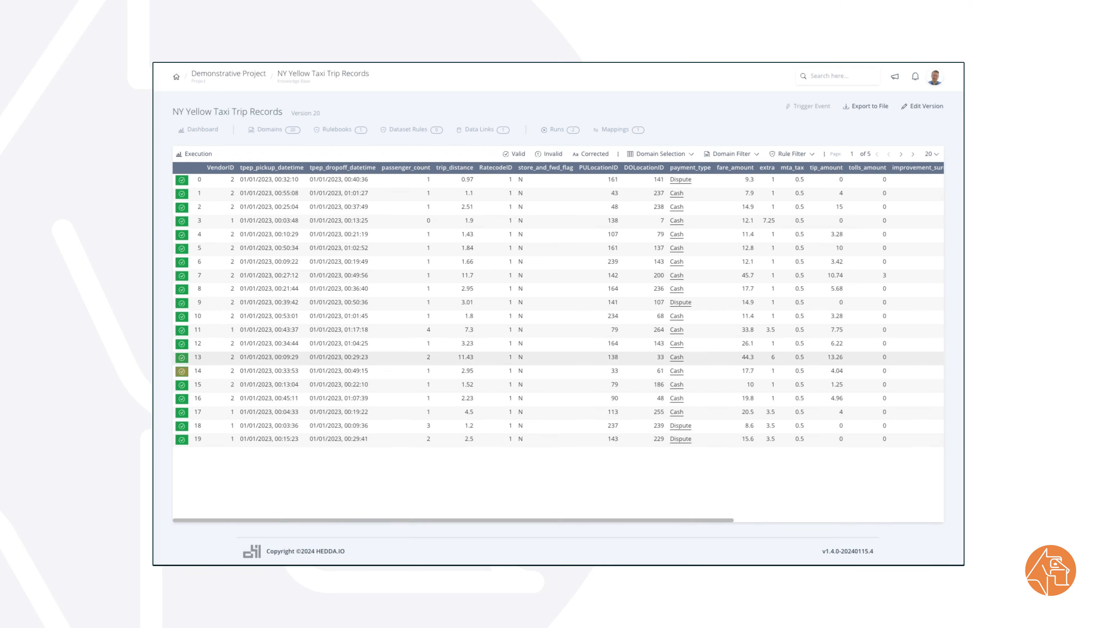
Examine the row result of row 9 with variables shown, including payment_dispute_investigation_status, and close it
left_click(182, 303)
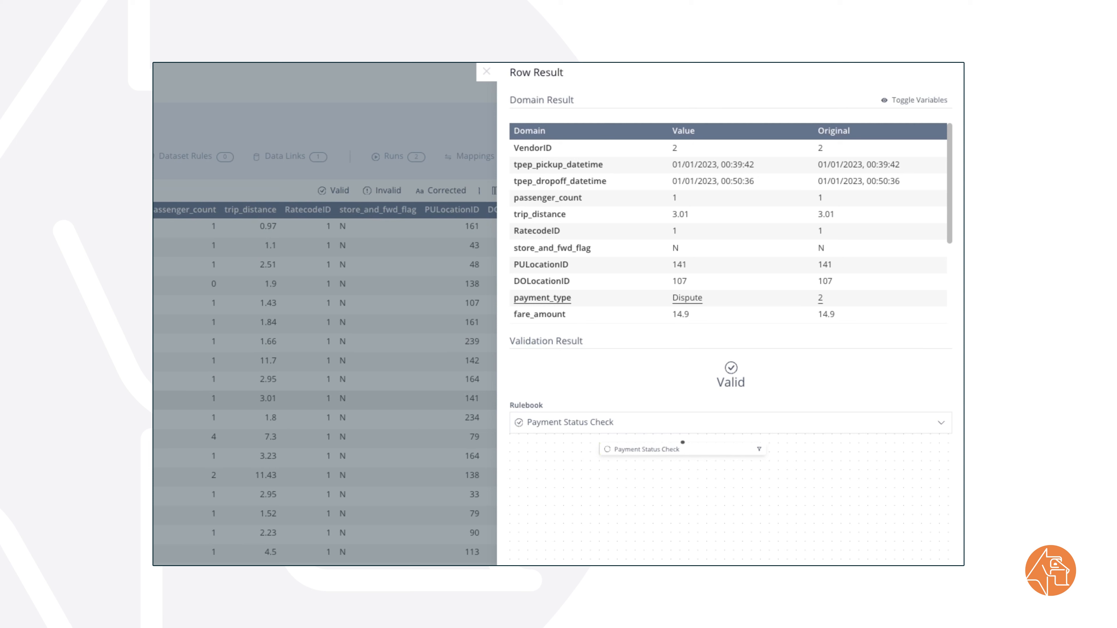
scroll(728, 231, "down", 3)
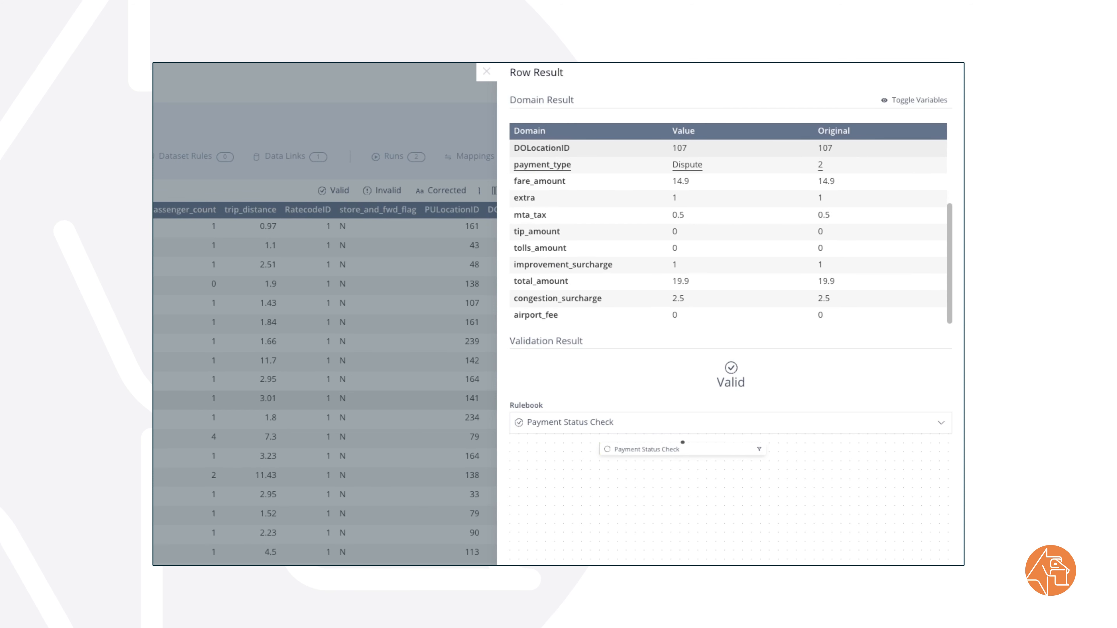
scroll(728, 232, "up", 3)
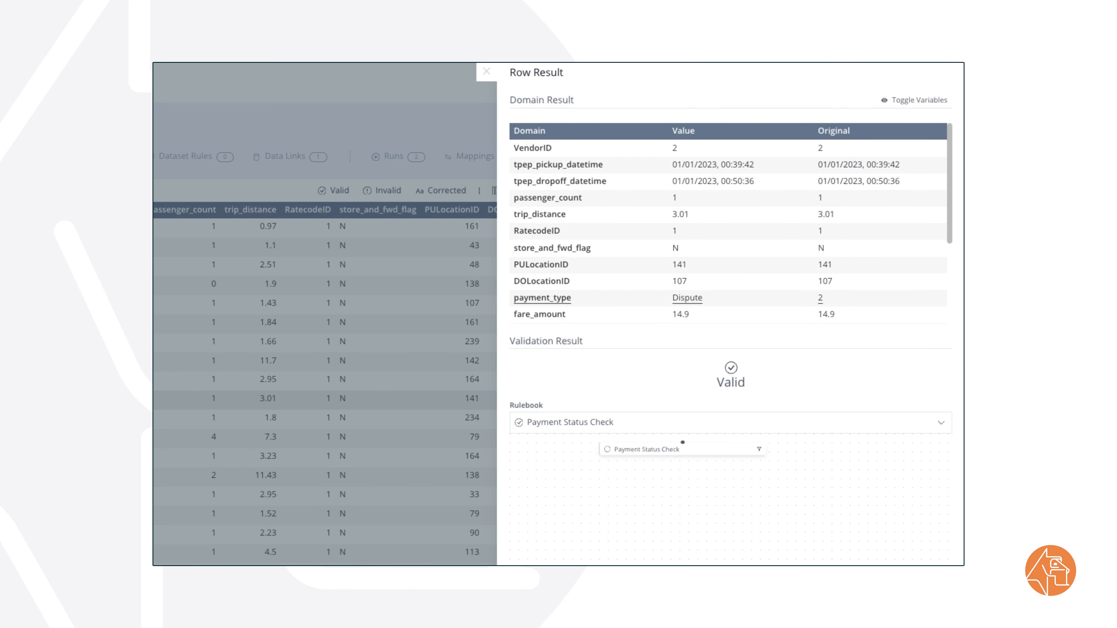
left_click(915, 100)
scroll(728, 220, "down", 2)
scroll(728, 232, "down", 2)
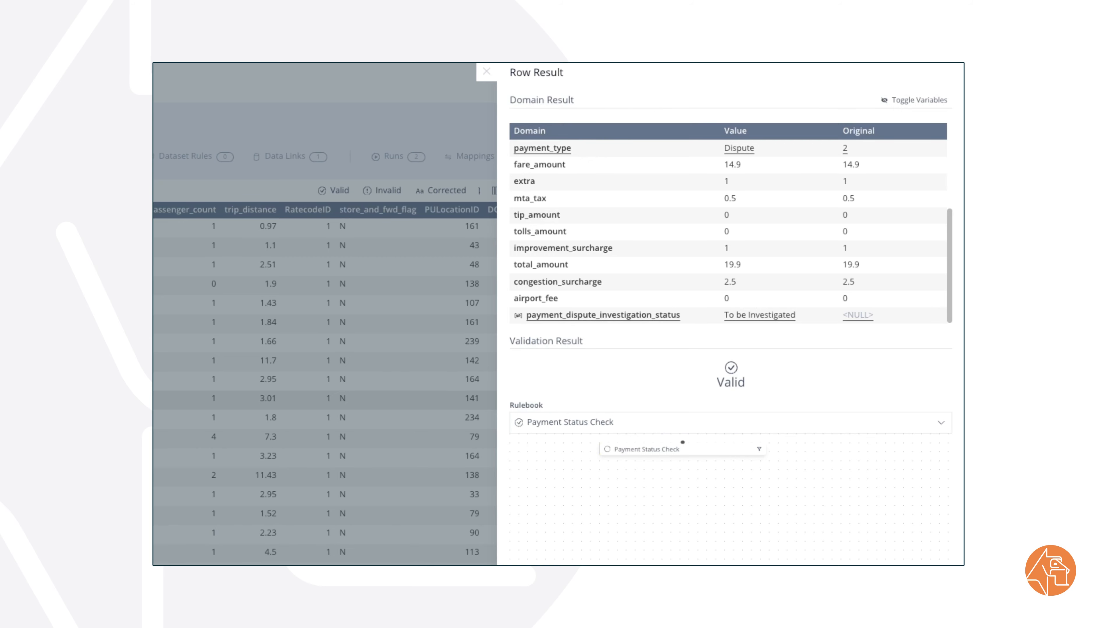
left_click(487, 71)
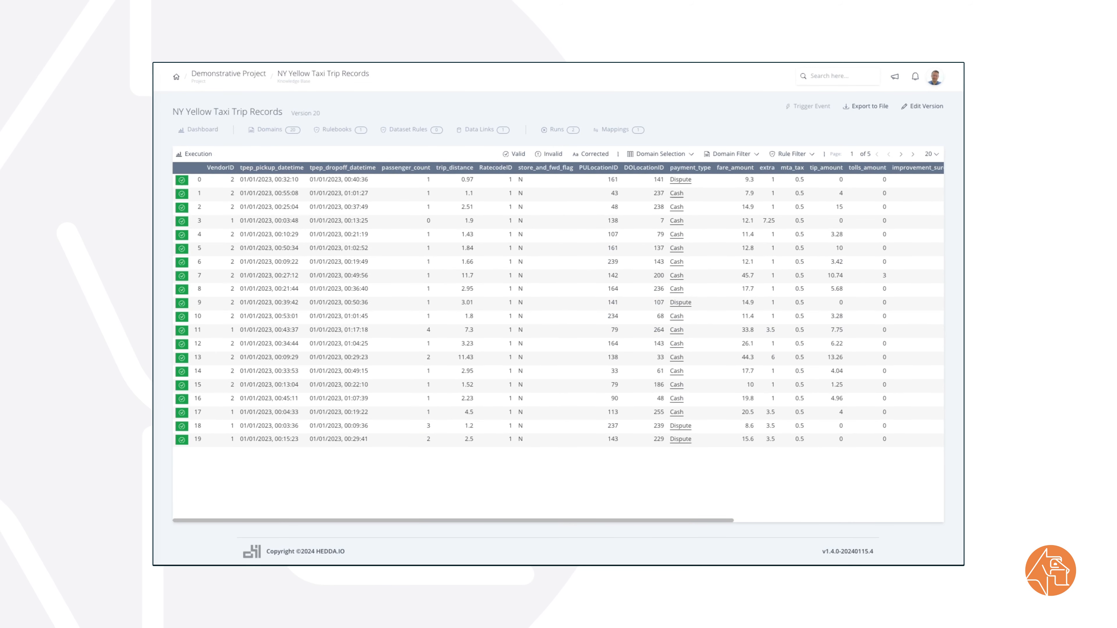
left_click(199, 129)
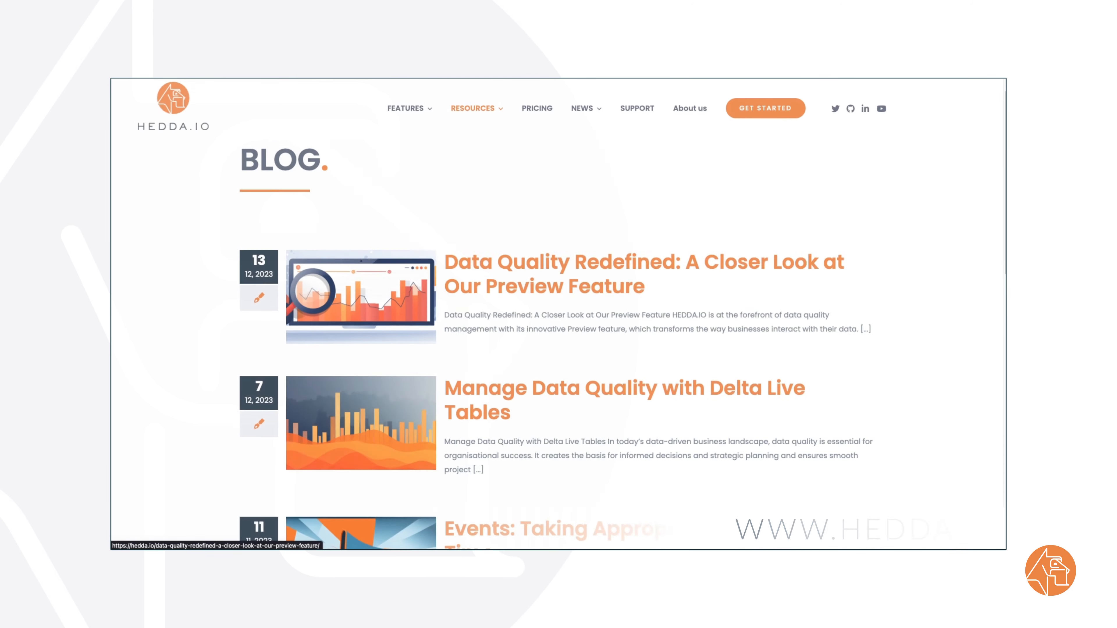
Browse the blog posts on the HEDDA.IO website and look through the documentation page
scroll(559, 344, "down", 7)
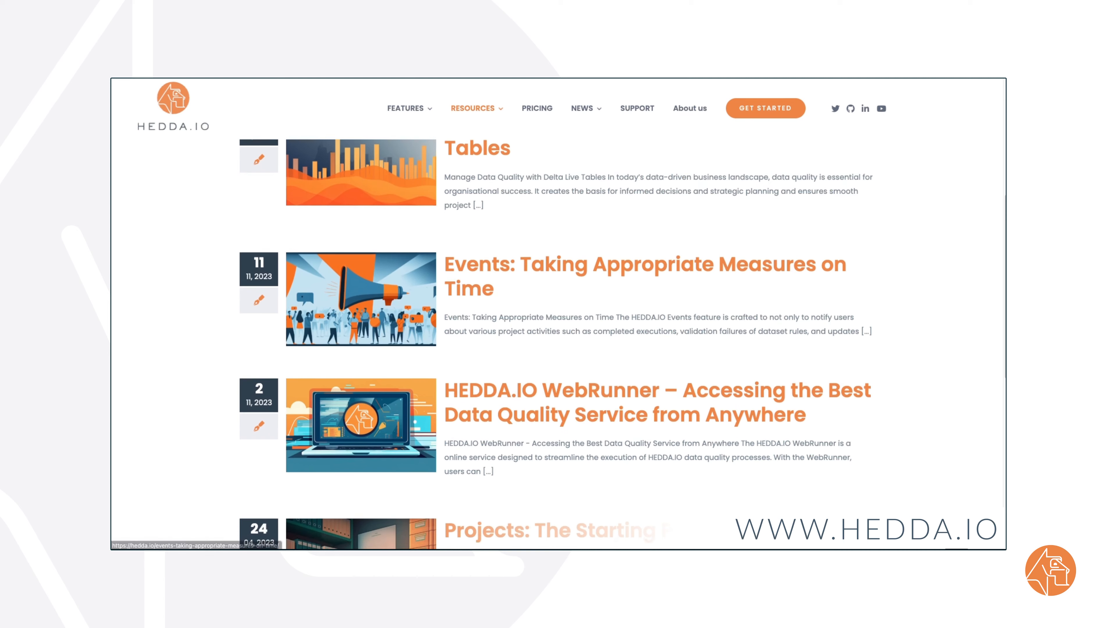
mouse_move(473, 109)
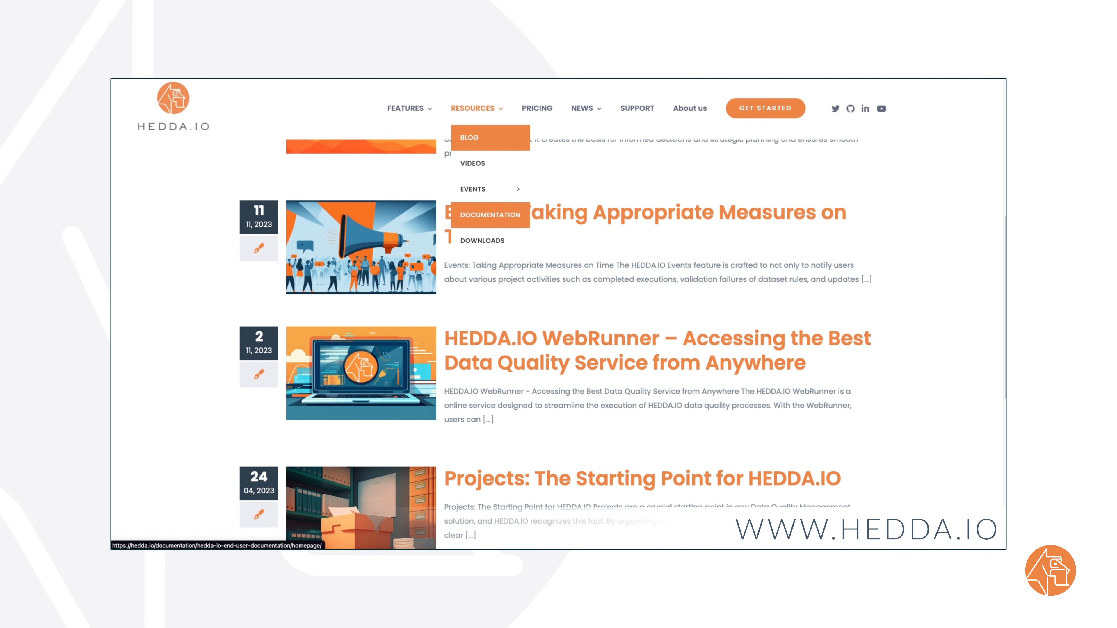
left_click(490, 215)
scroll(559, 343, "down", 10)
scroll(559, 344, "down", 15)
Open the contact form and fill in the contact details and message "Hi, I'm interested in your product! Can we setup a meeting to discuss this further?"
left_click(765, 108)
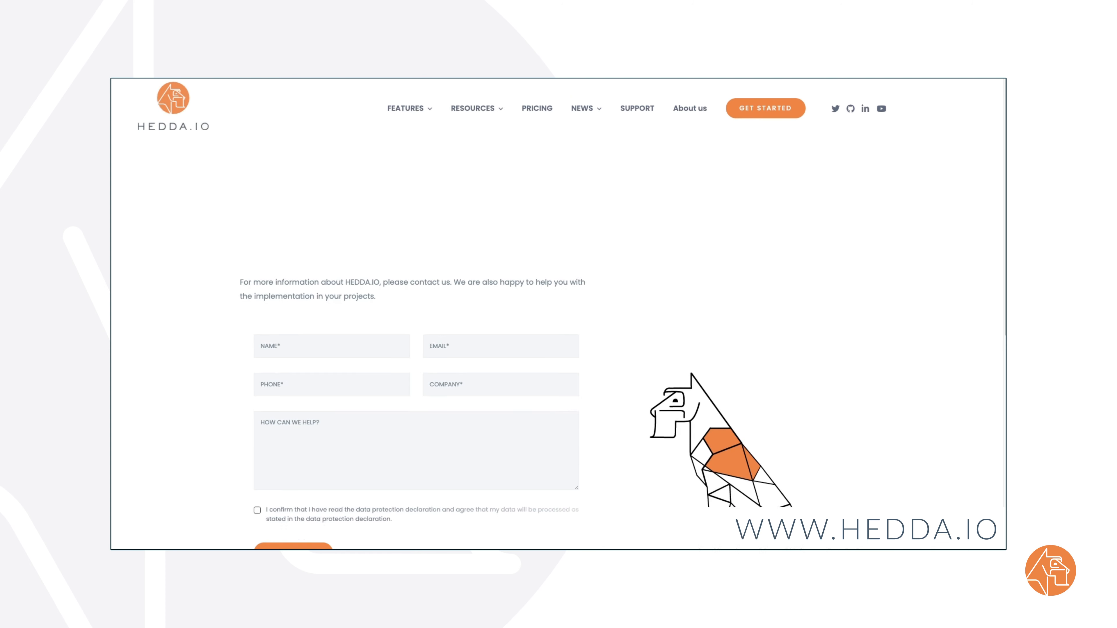
type("!")
key("Return")
key("Return")
type("Can we setup a meeting to discuss this further?")
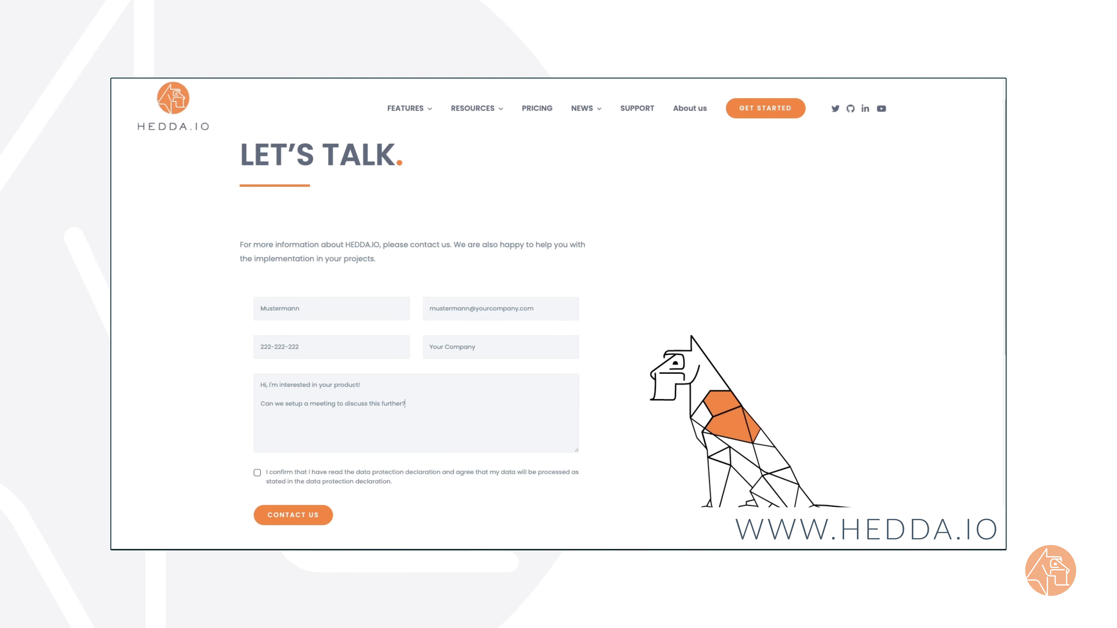